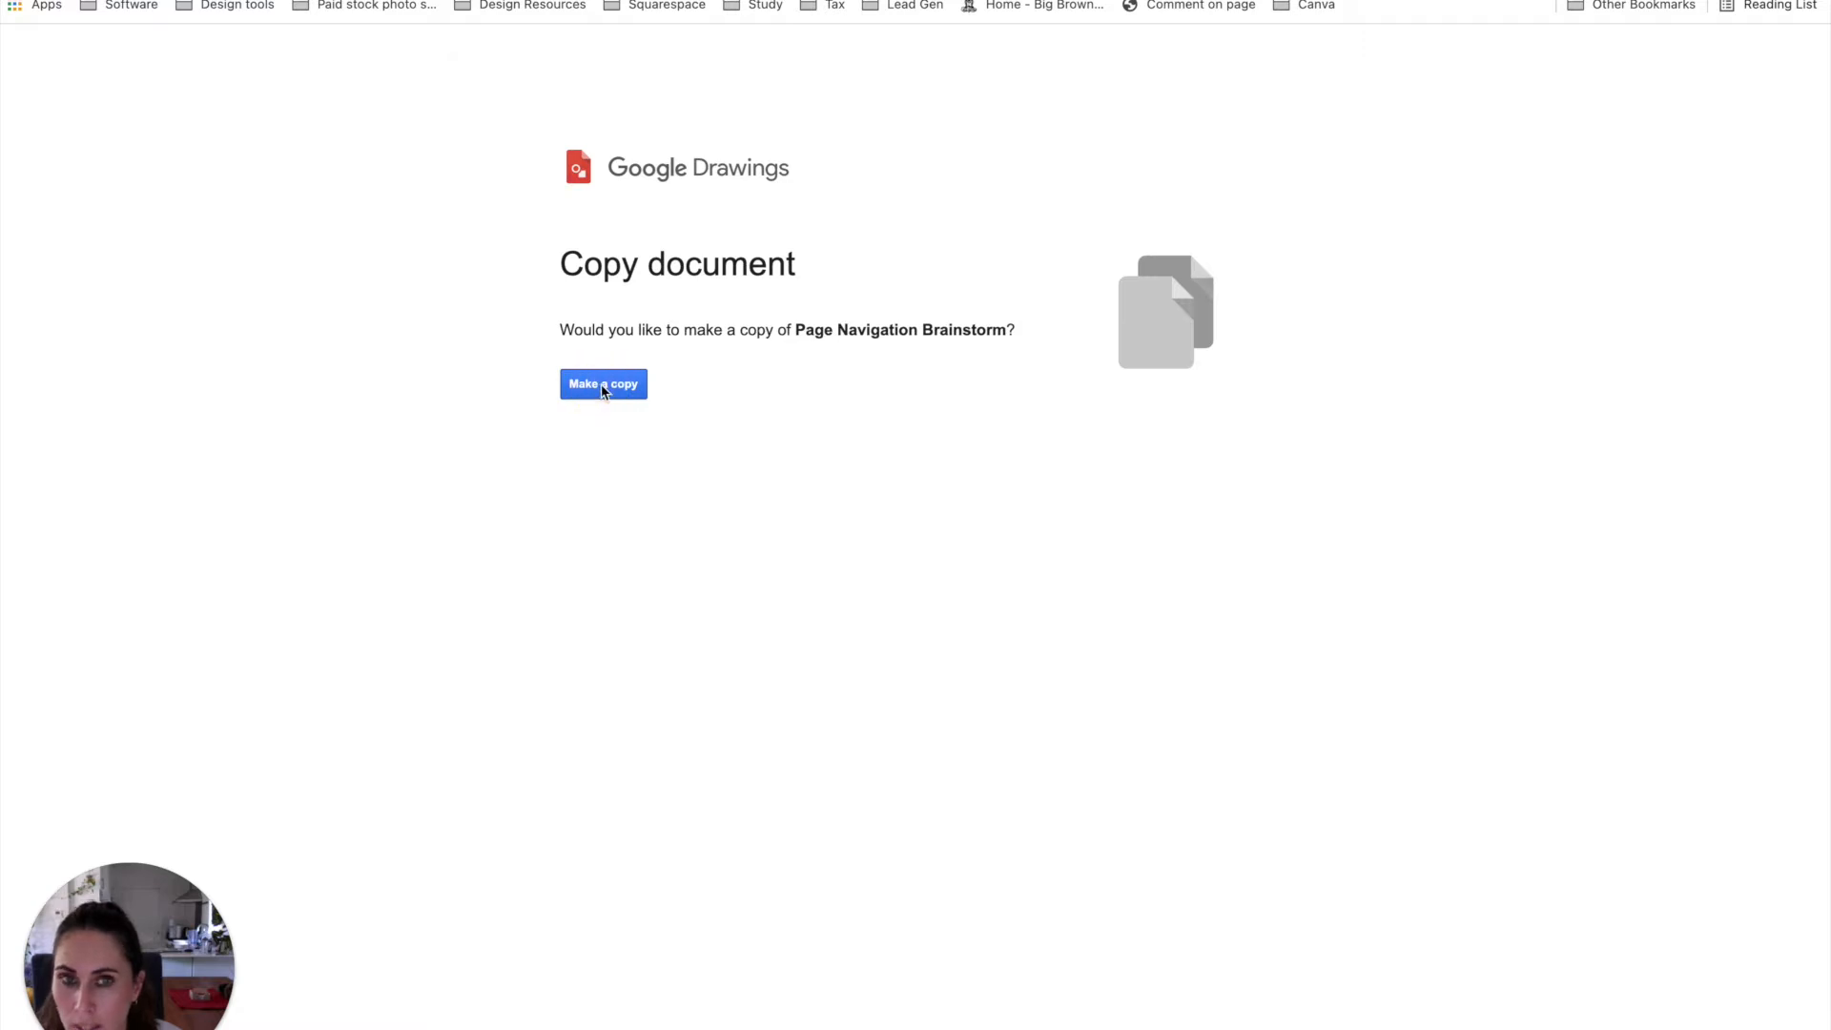
# - Make a copy of the navigation drawing and rename it "Page Navigation Brainstorm"
pyautogui.click(600, 384)
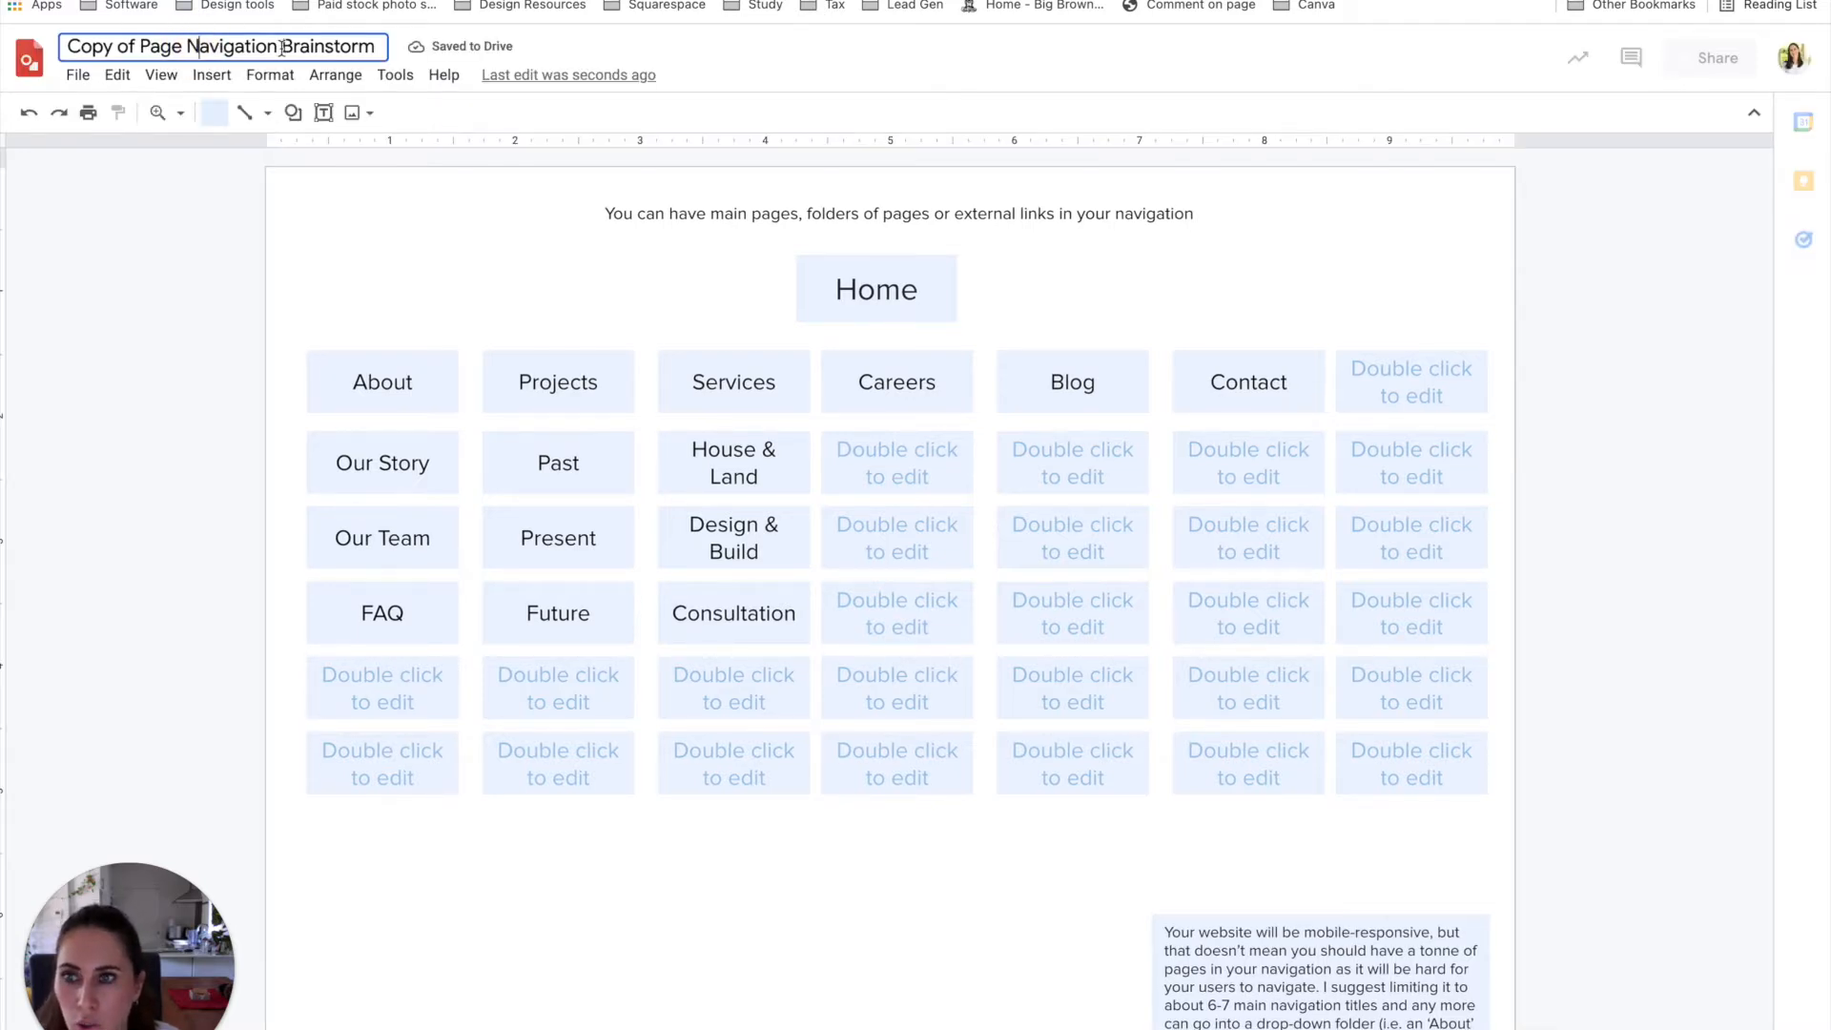
pyautogui.click(174, 48)
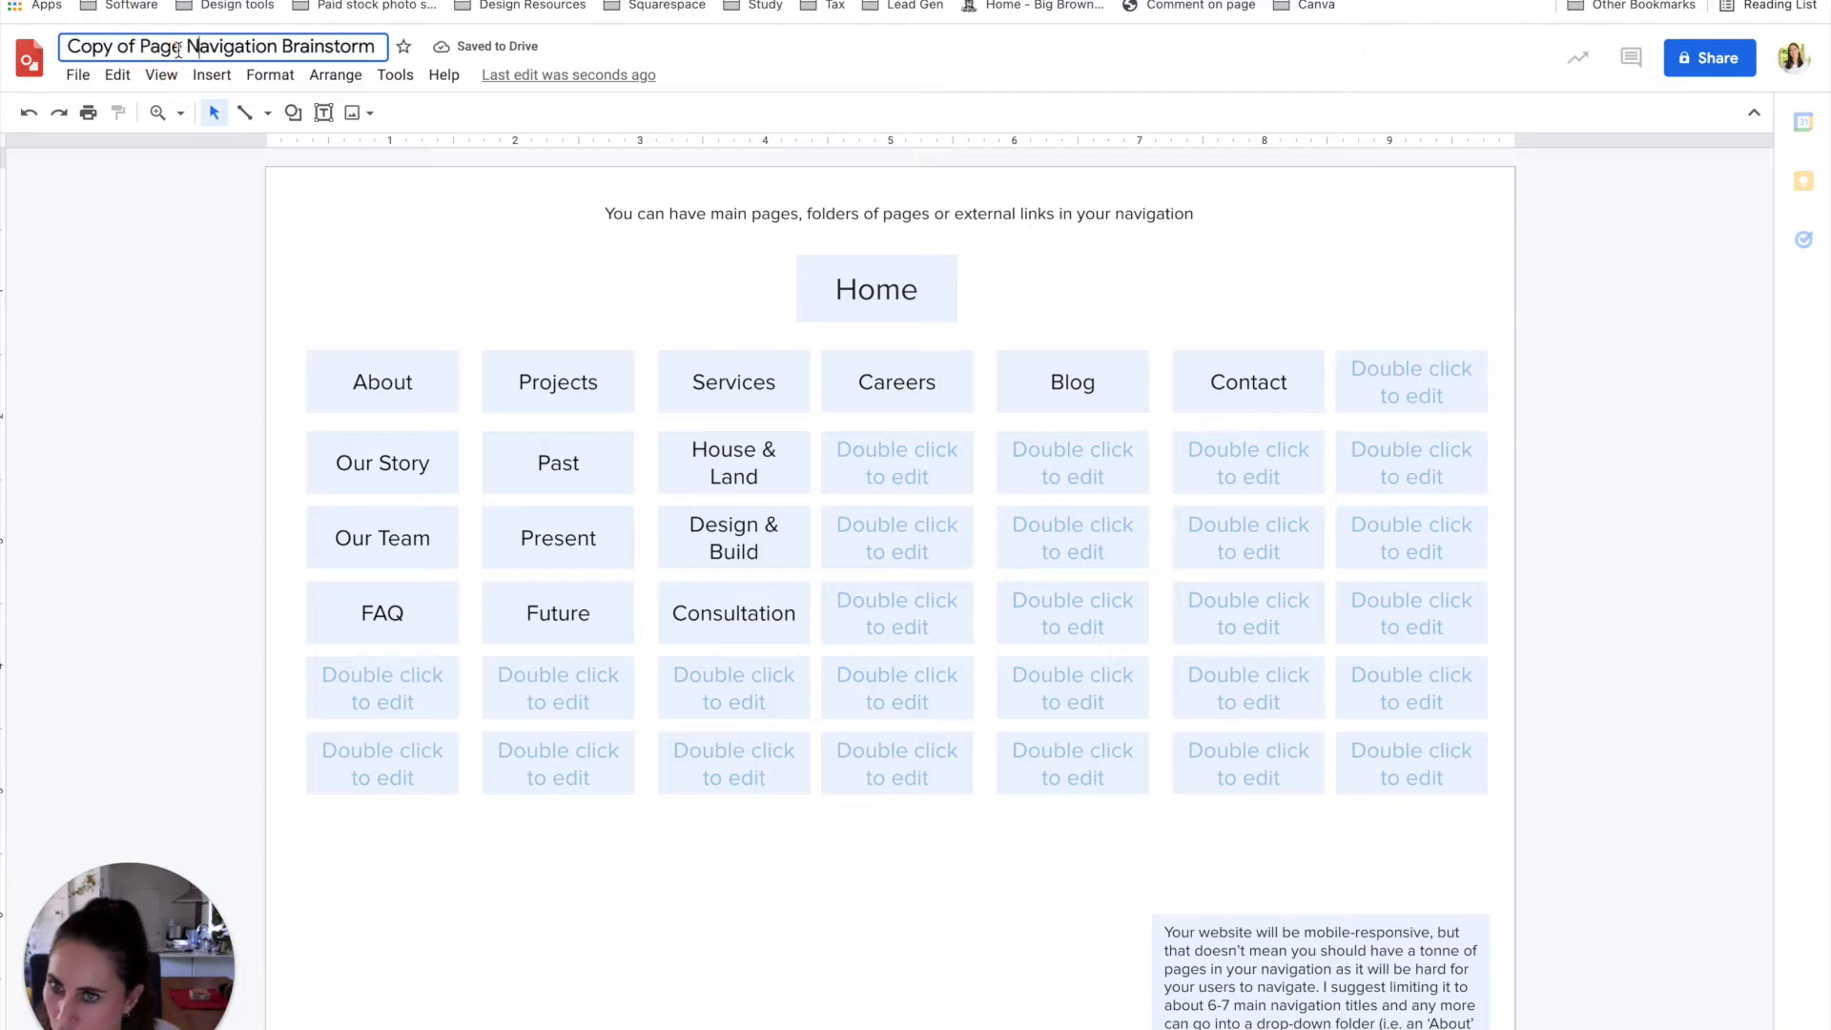
pyautogui.click(145, 50)
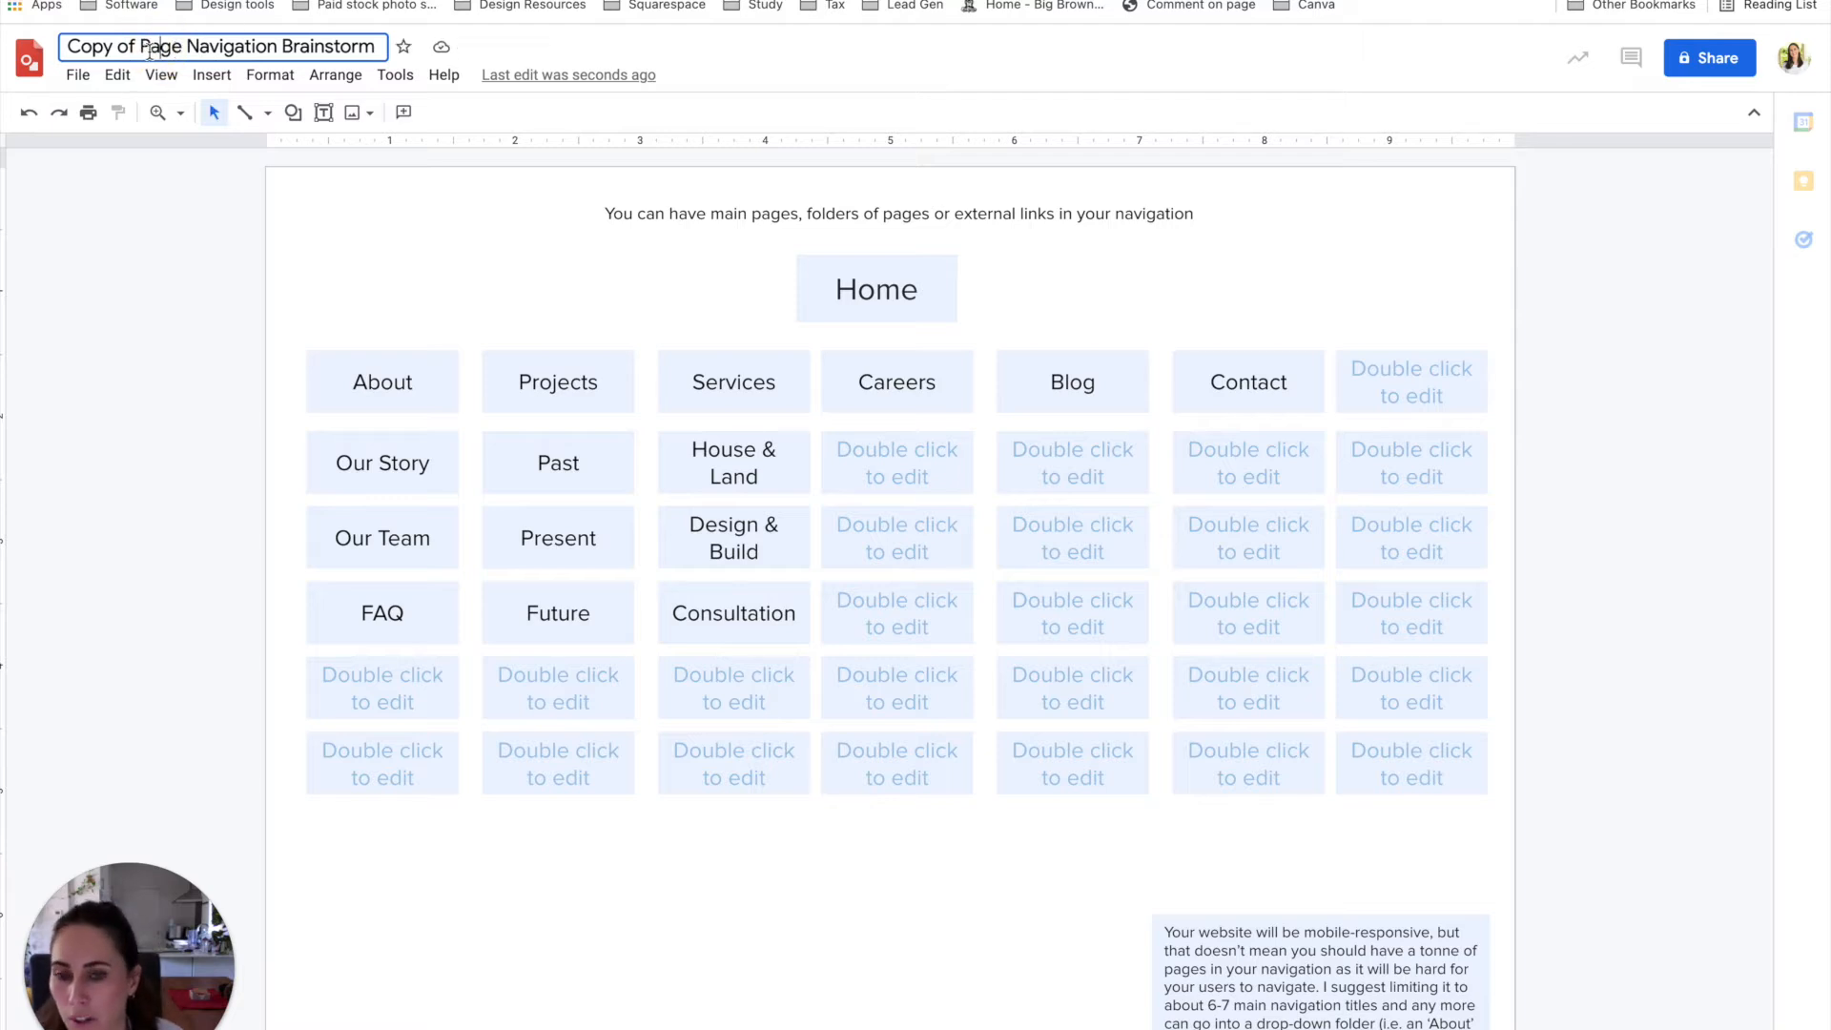
pyautogui.moveTo(140, 48); pyautogui.dragTo(65, 45)
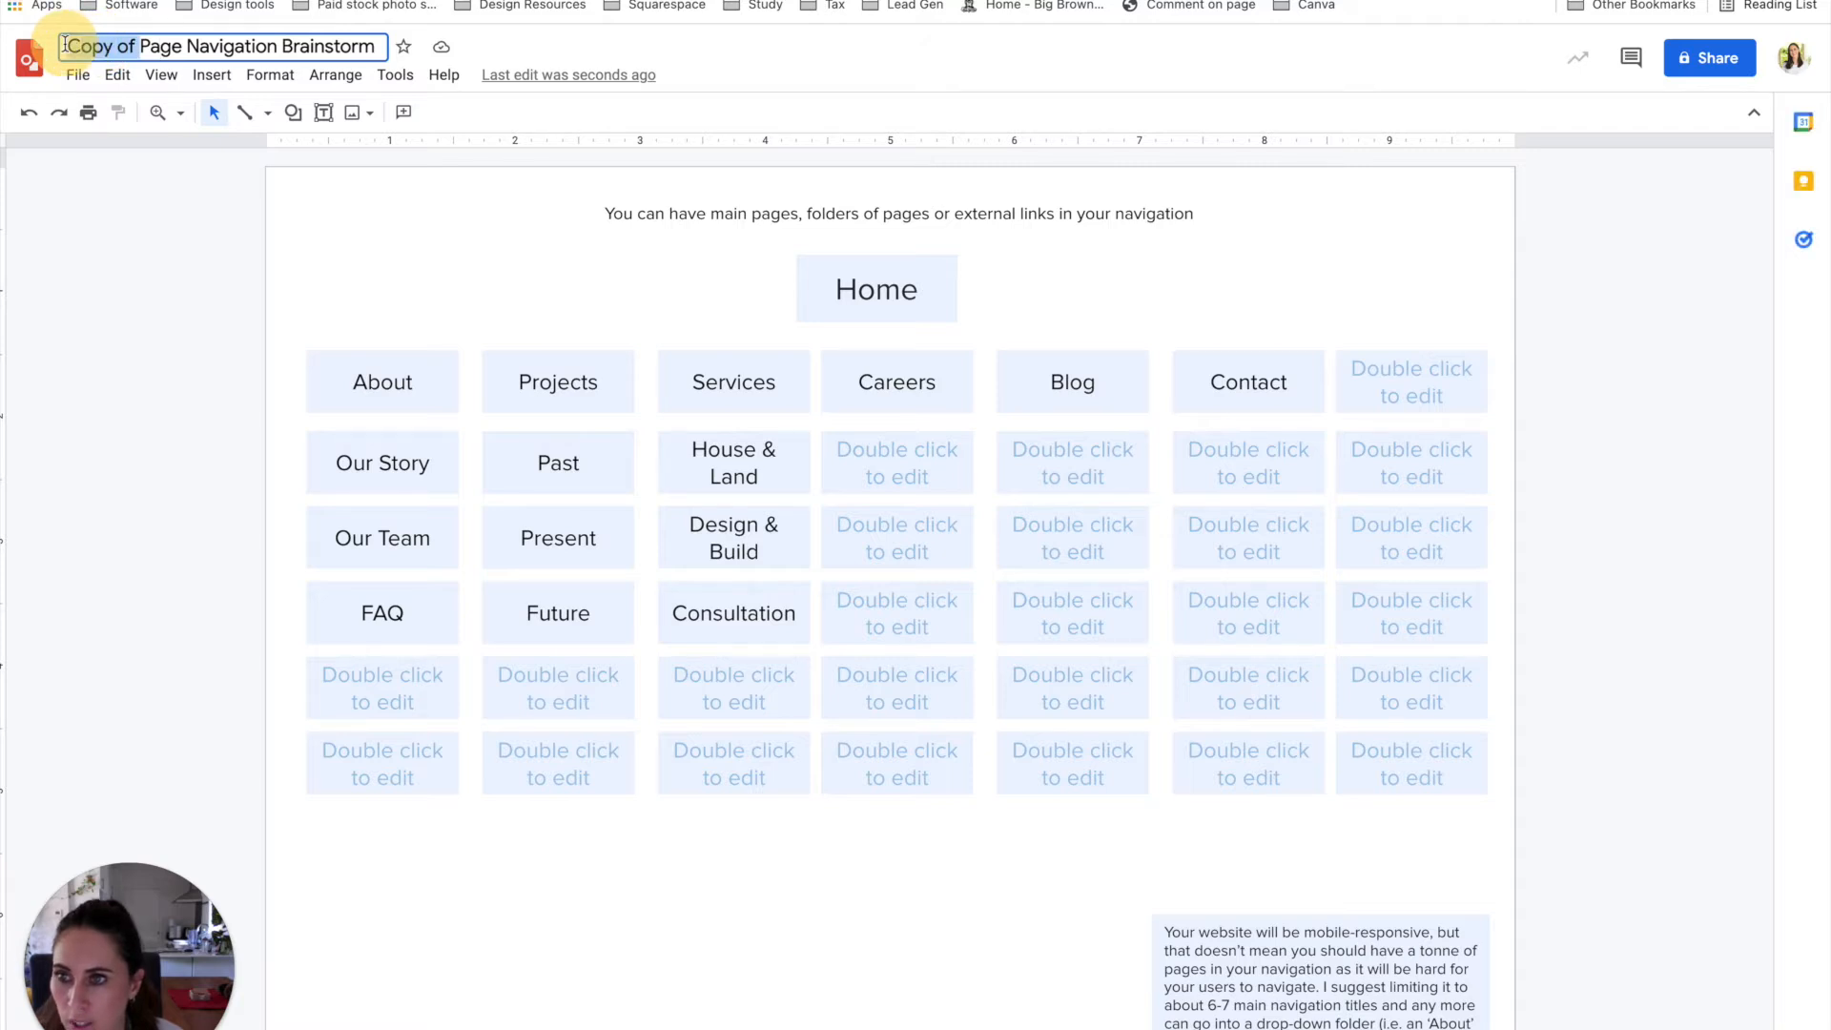
pyautogui.press('BackSpace')
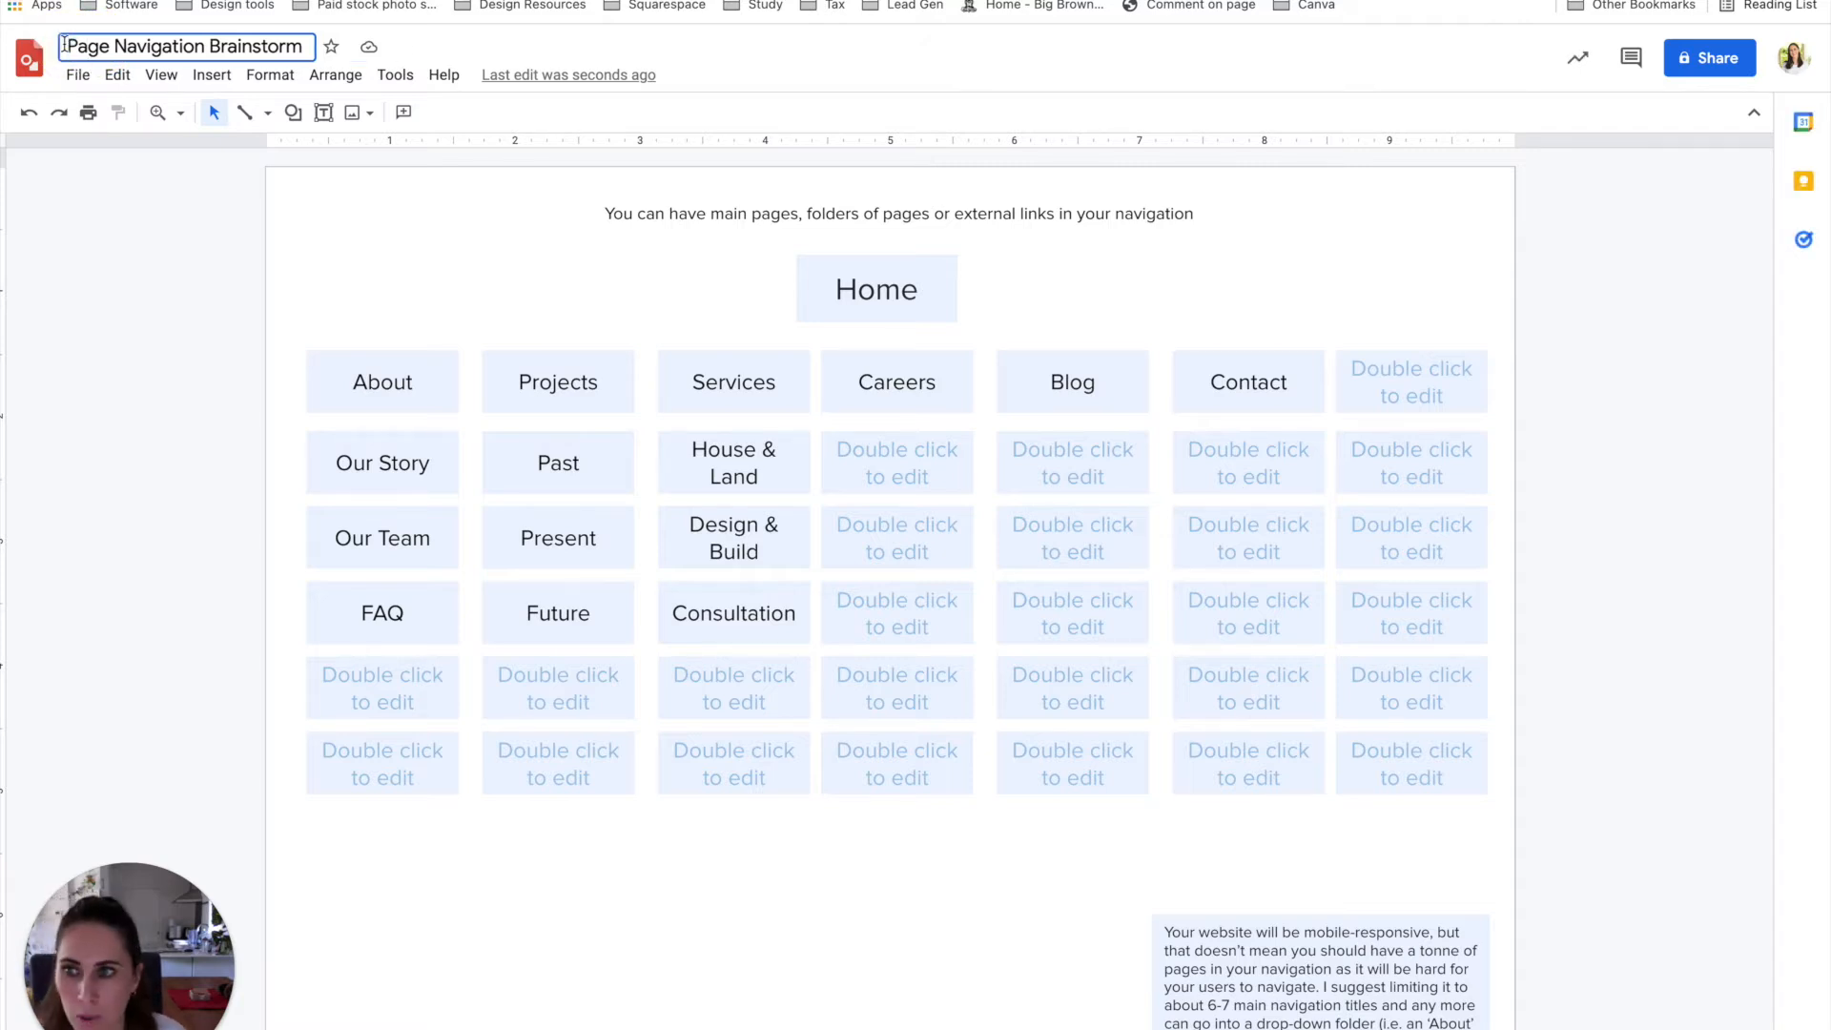
pyautogui.click(450, 270)
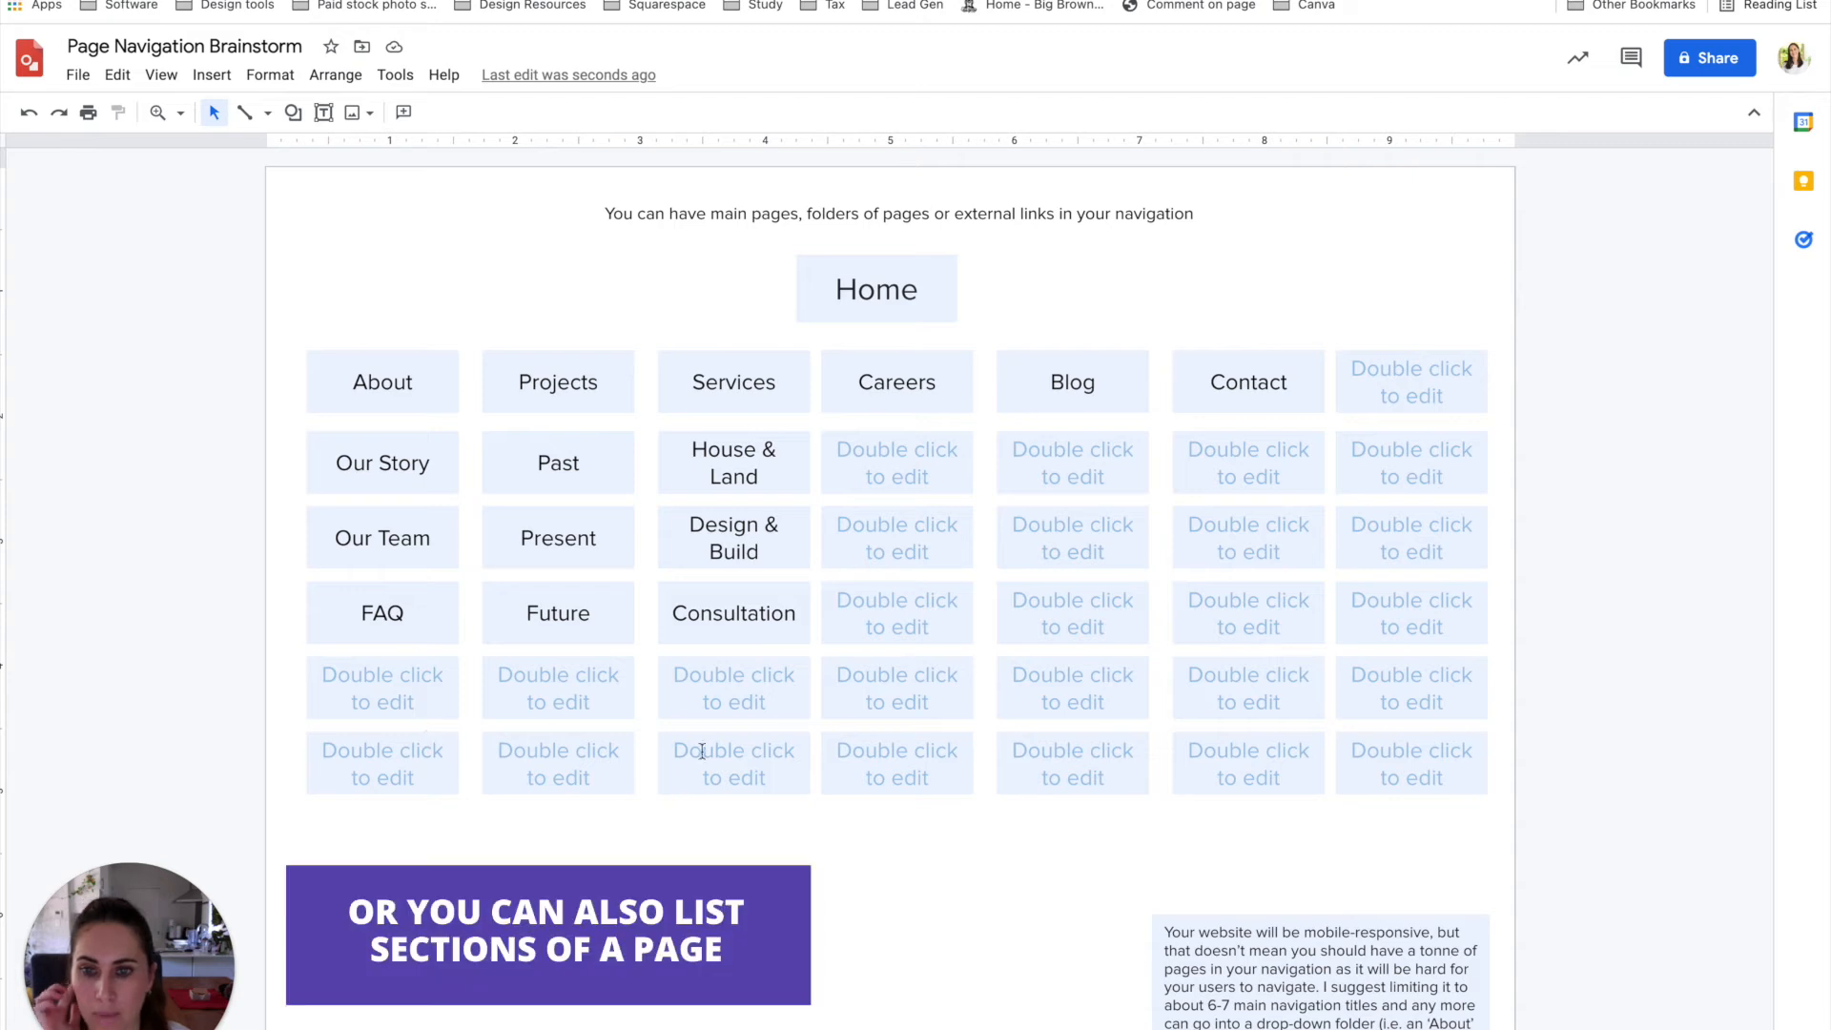
pyautogui.doubleClick(921, 291)
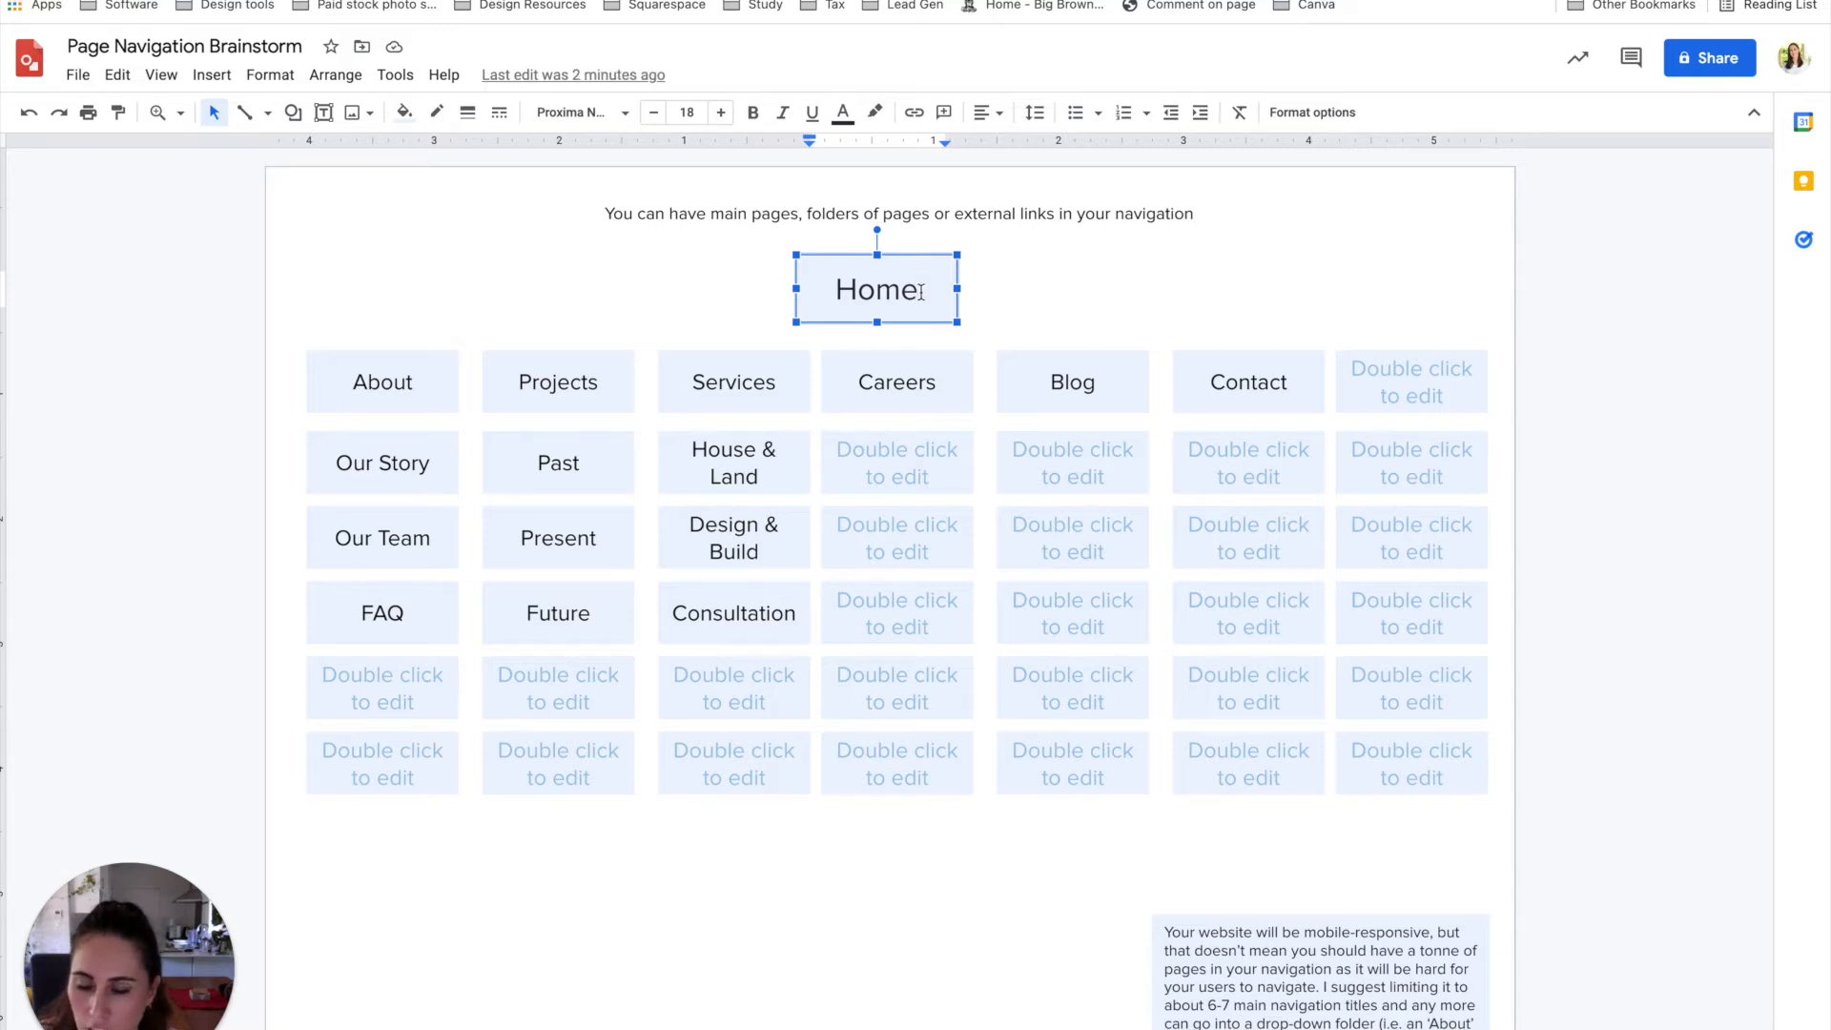
pyautogui.doubleClick(869, 290)
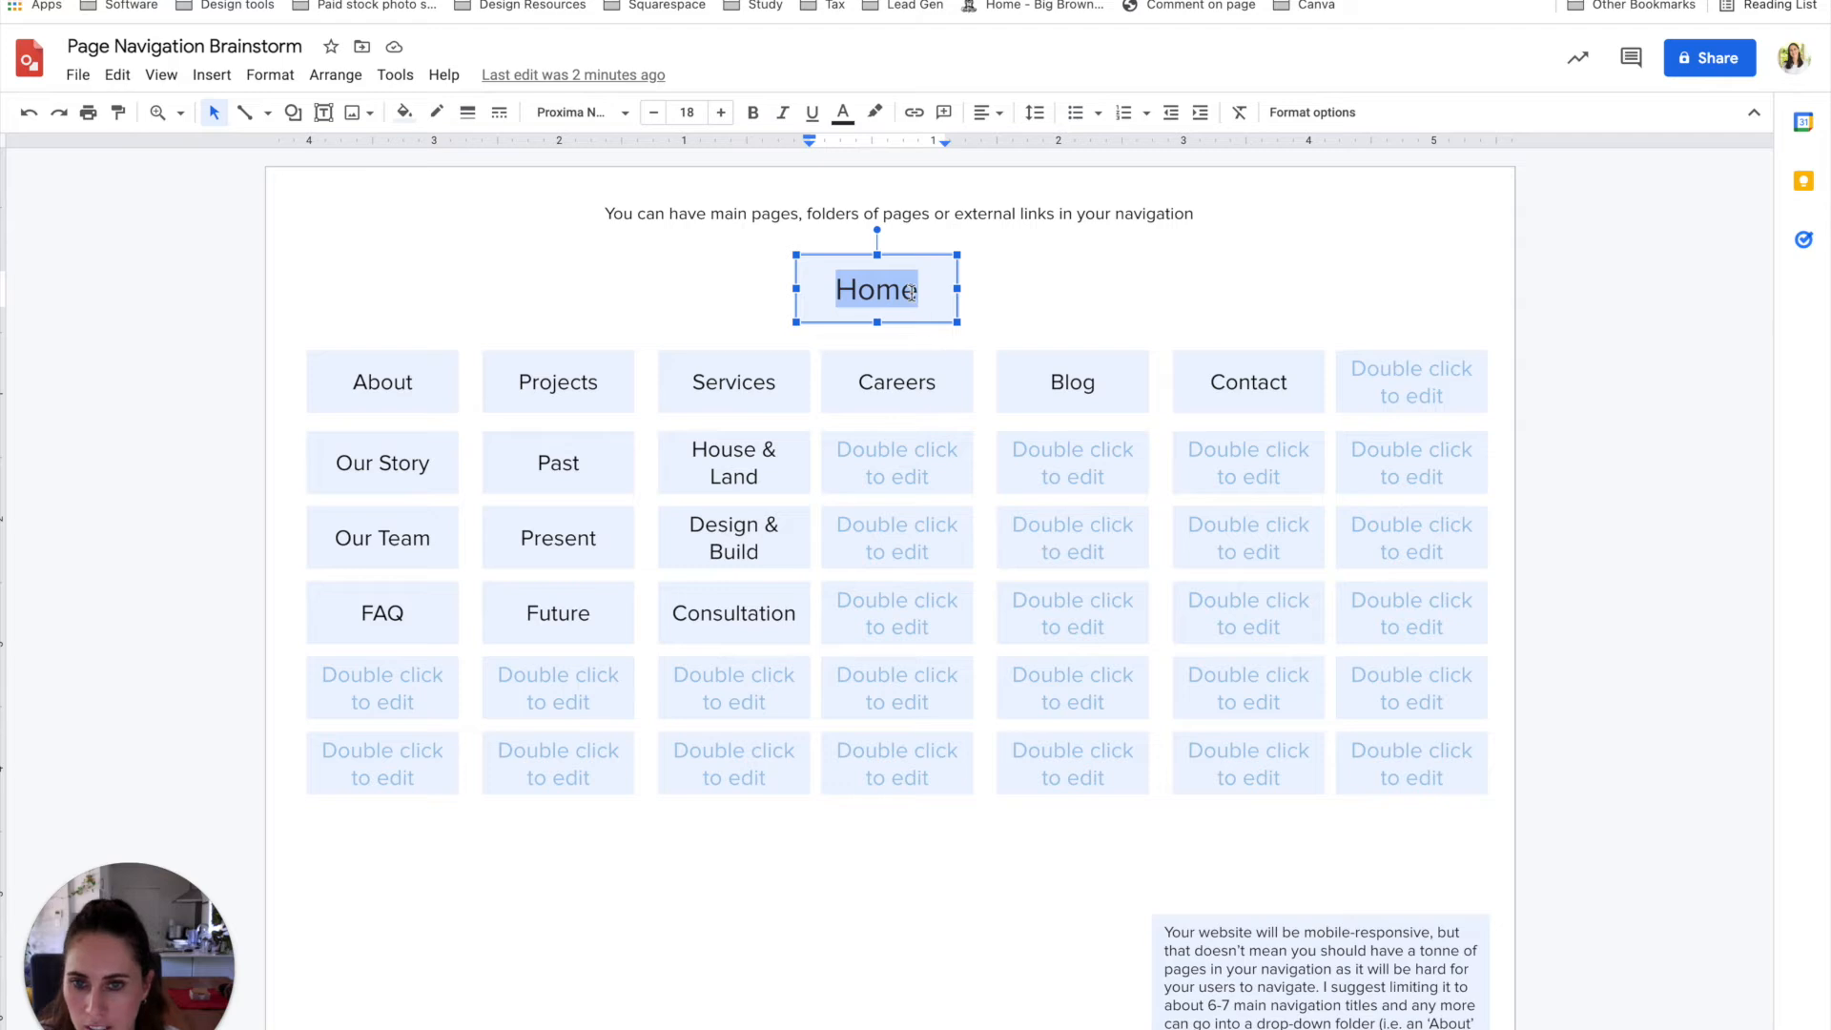
pyautogui.click(1038, 283)
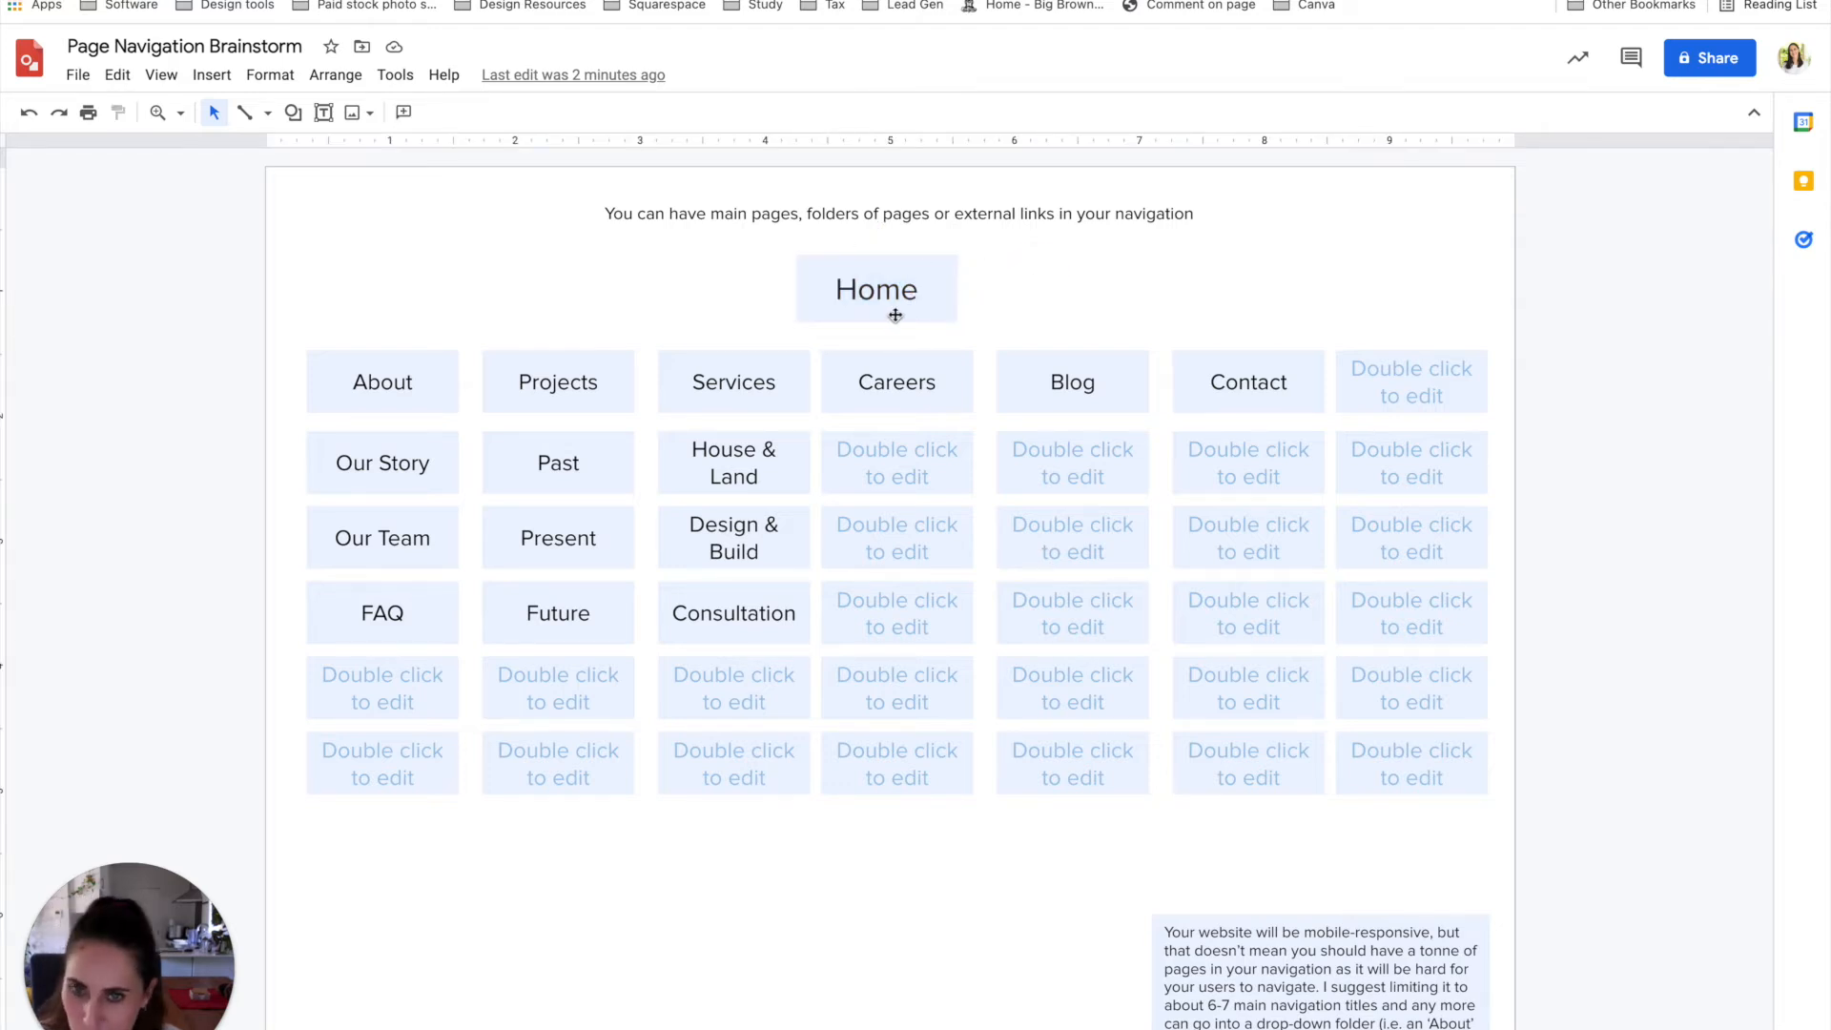
# - Replace the "About" heading of the first column with "FAQ's"
pyautogui.click(406, 369)
pyautogui.click(406, 380)
pyautogui.moveTo(412, 380); pyautogui.dragTo(357, 380)
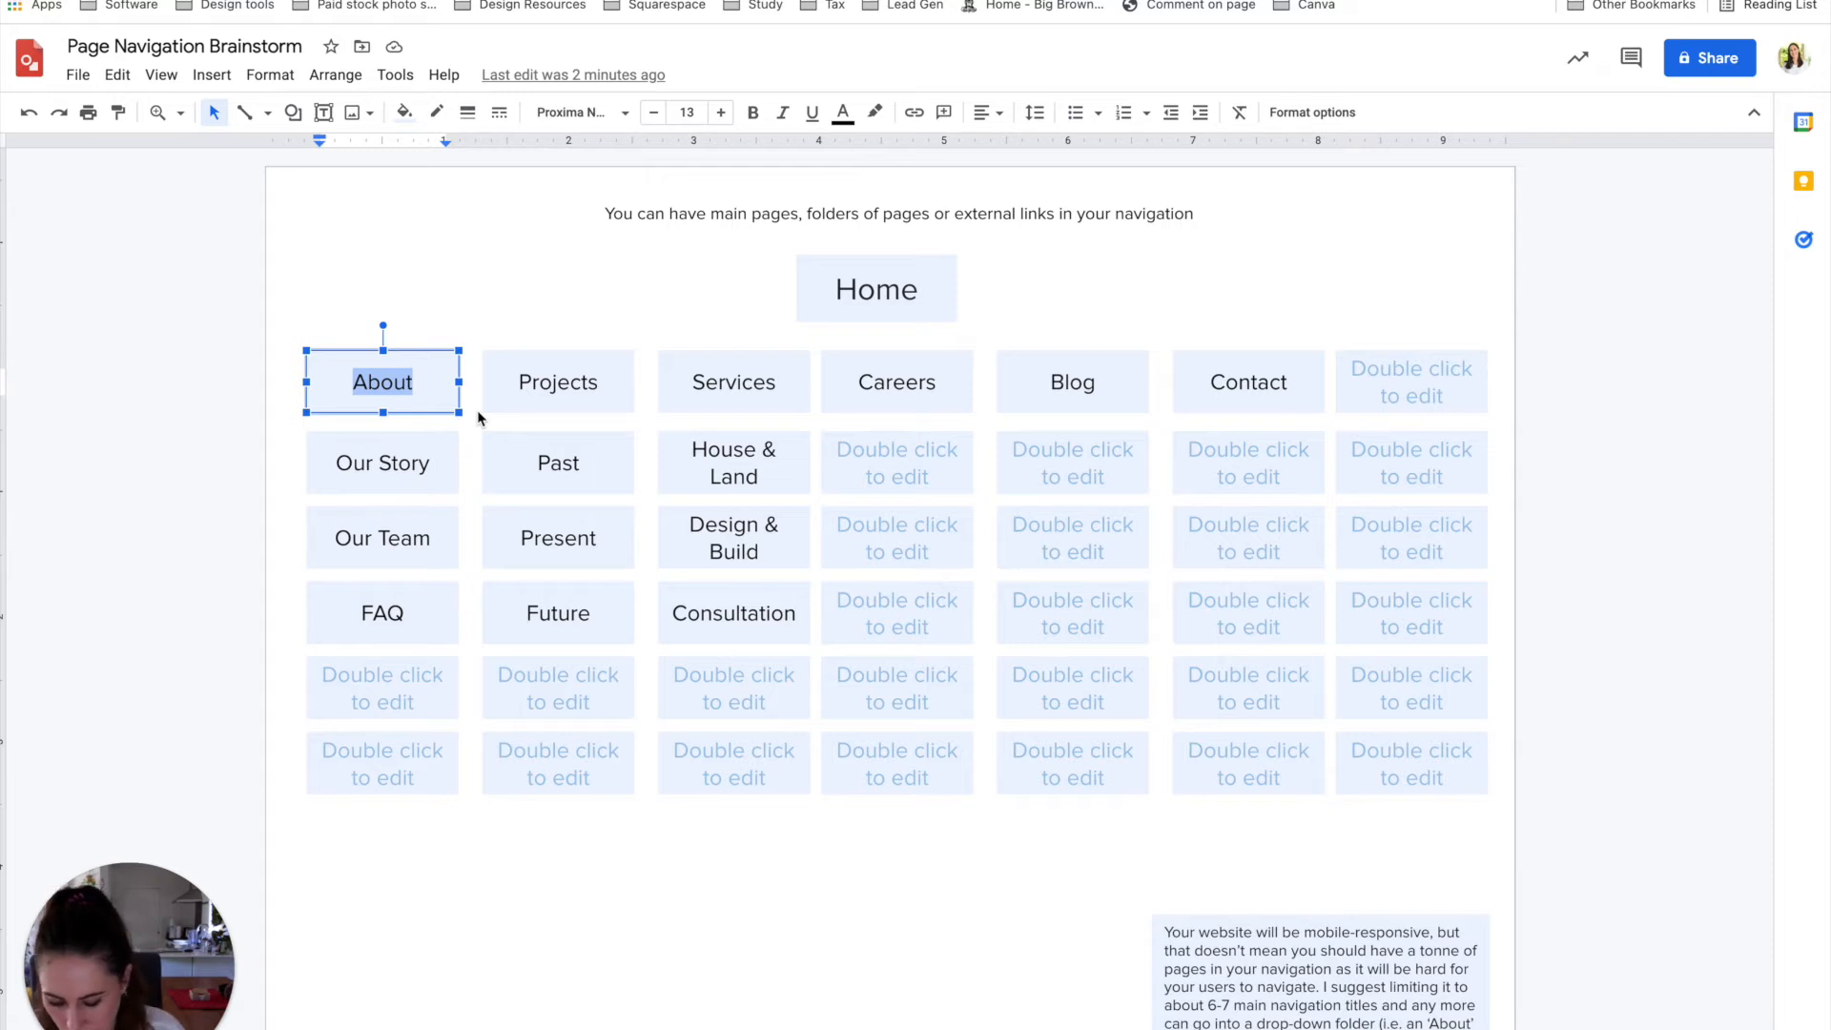
pyautogui.write("FAQ's")
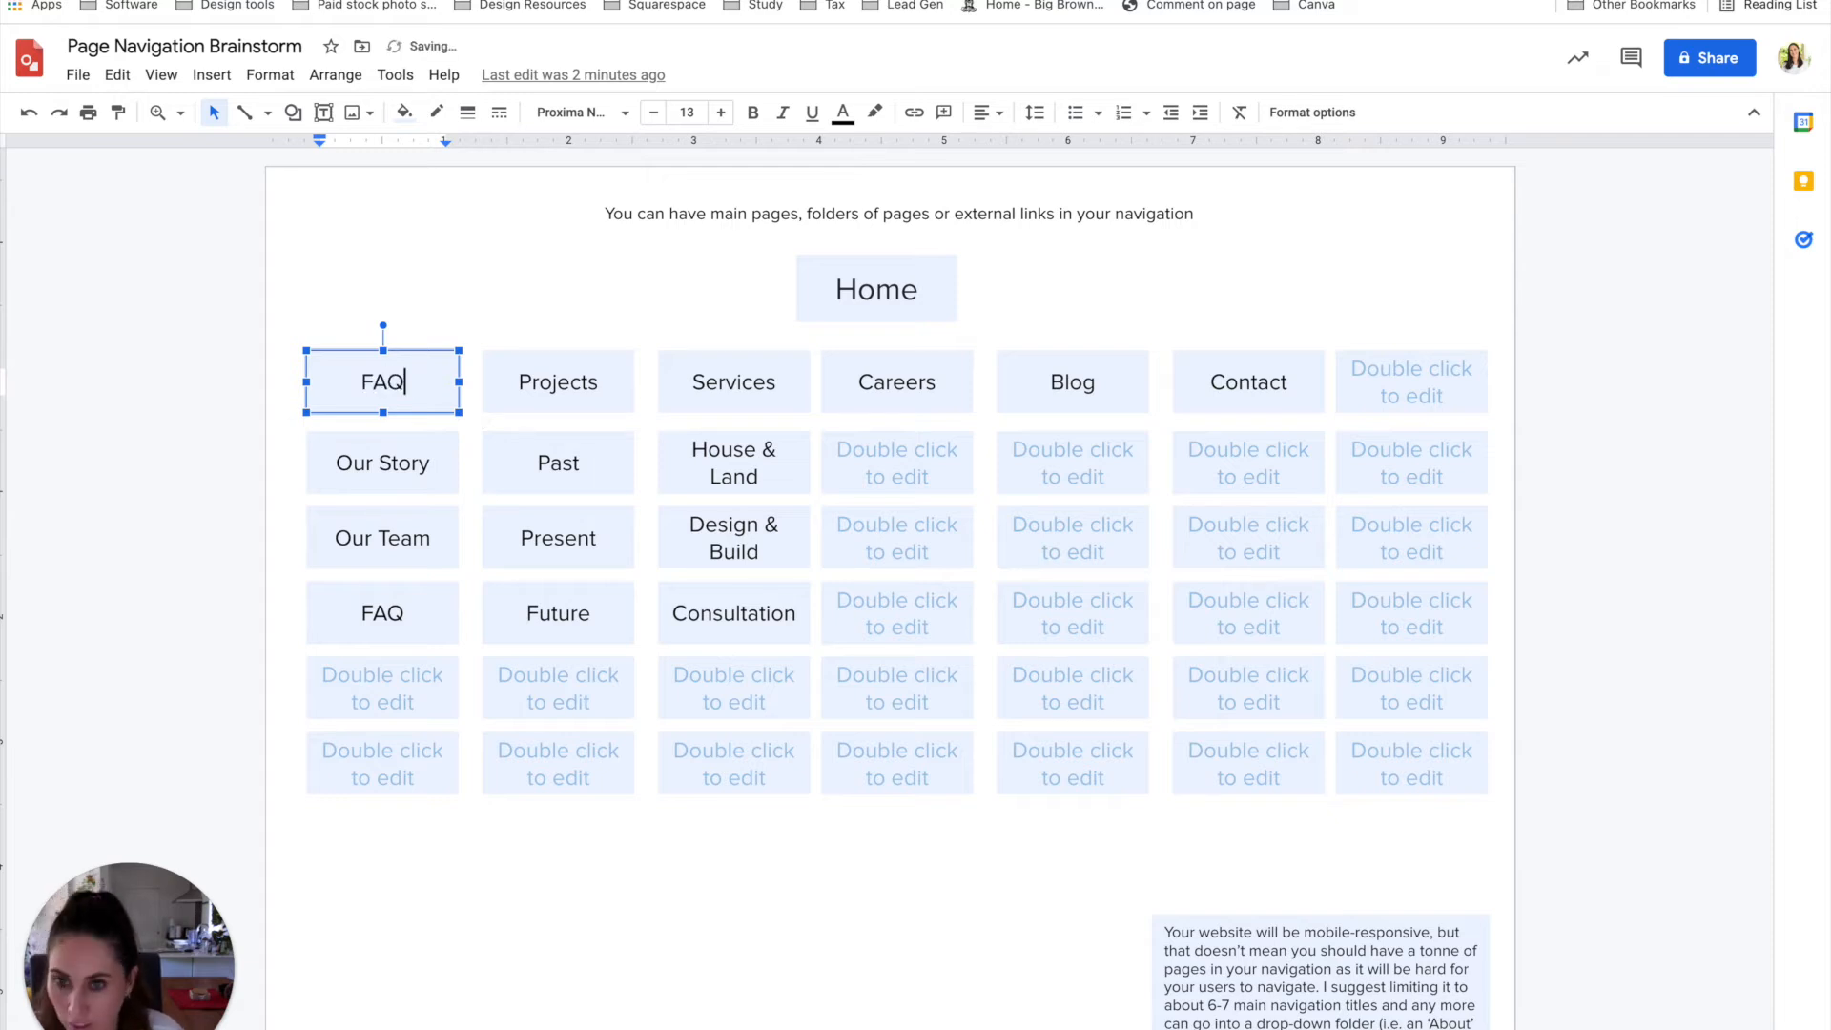
# - Replace the "Our Story" text in the first column with "Testimonials"
pyautogui.click(408, 462)
pyautogui.moveTo(432, 463); pyautogui.dragTo(332, 465)
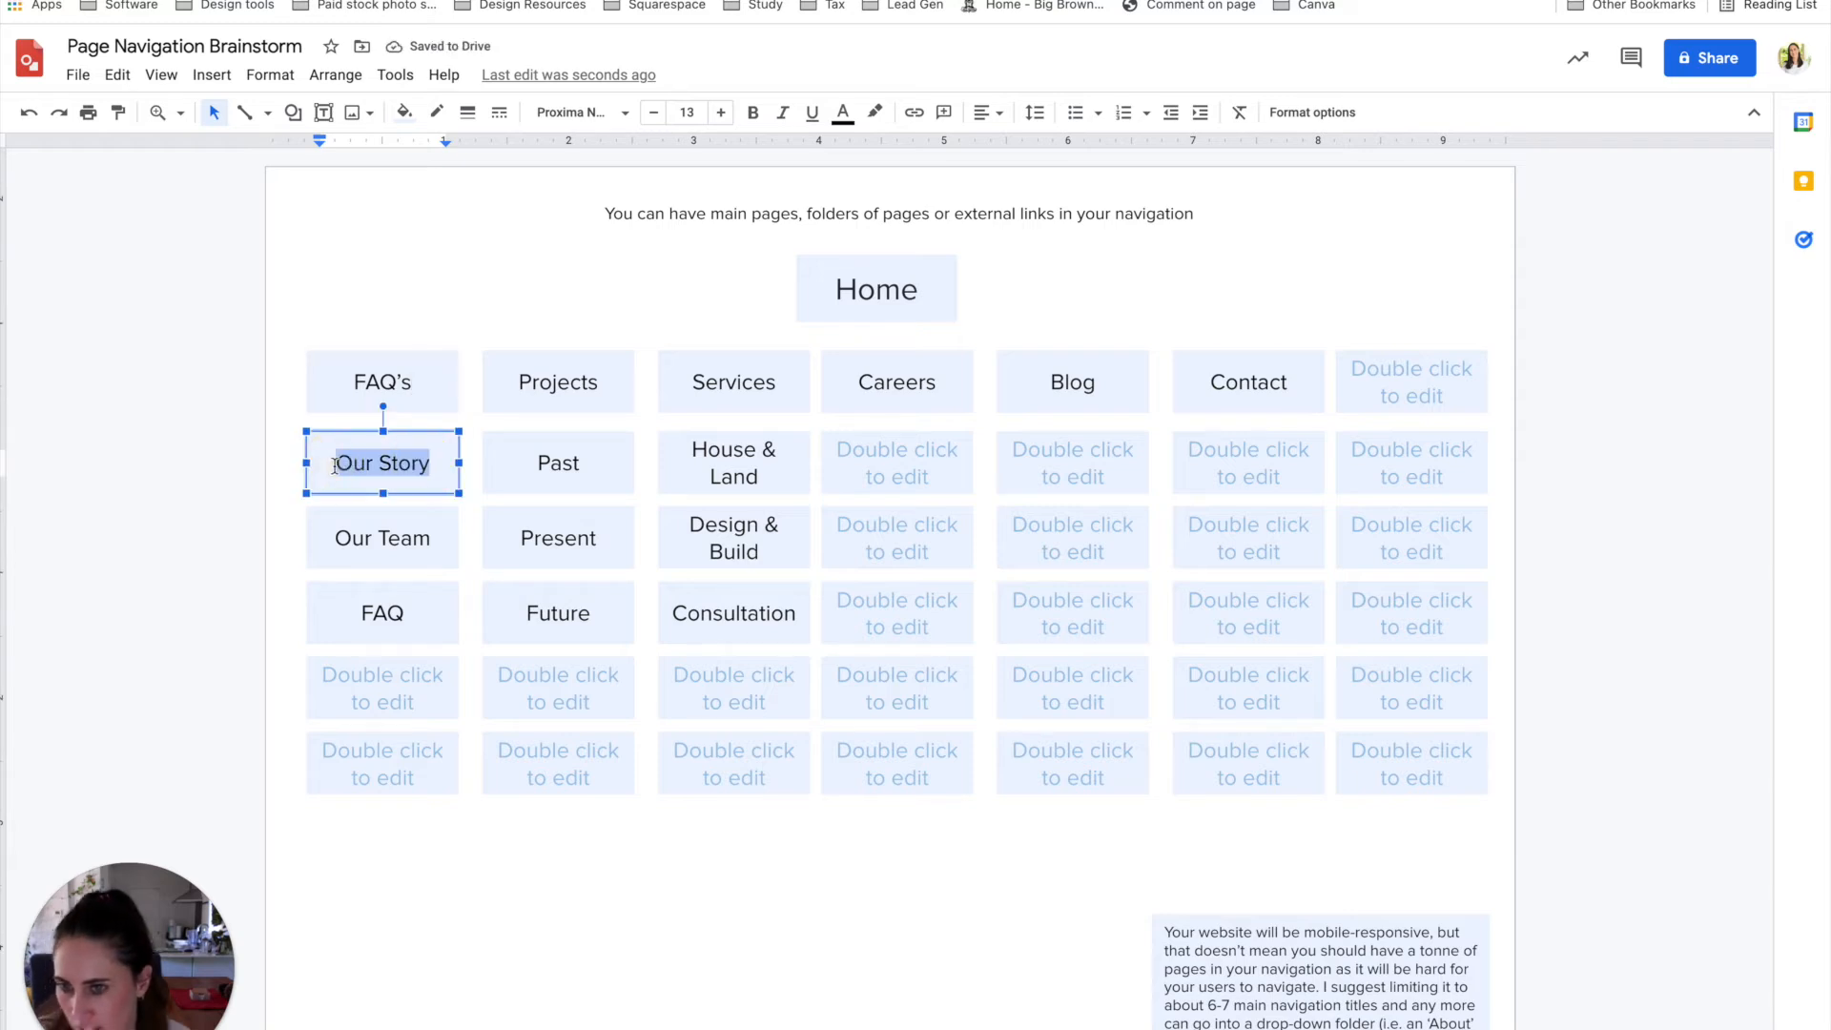
pyautogui.write('Tes')
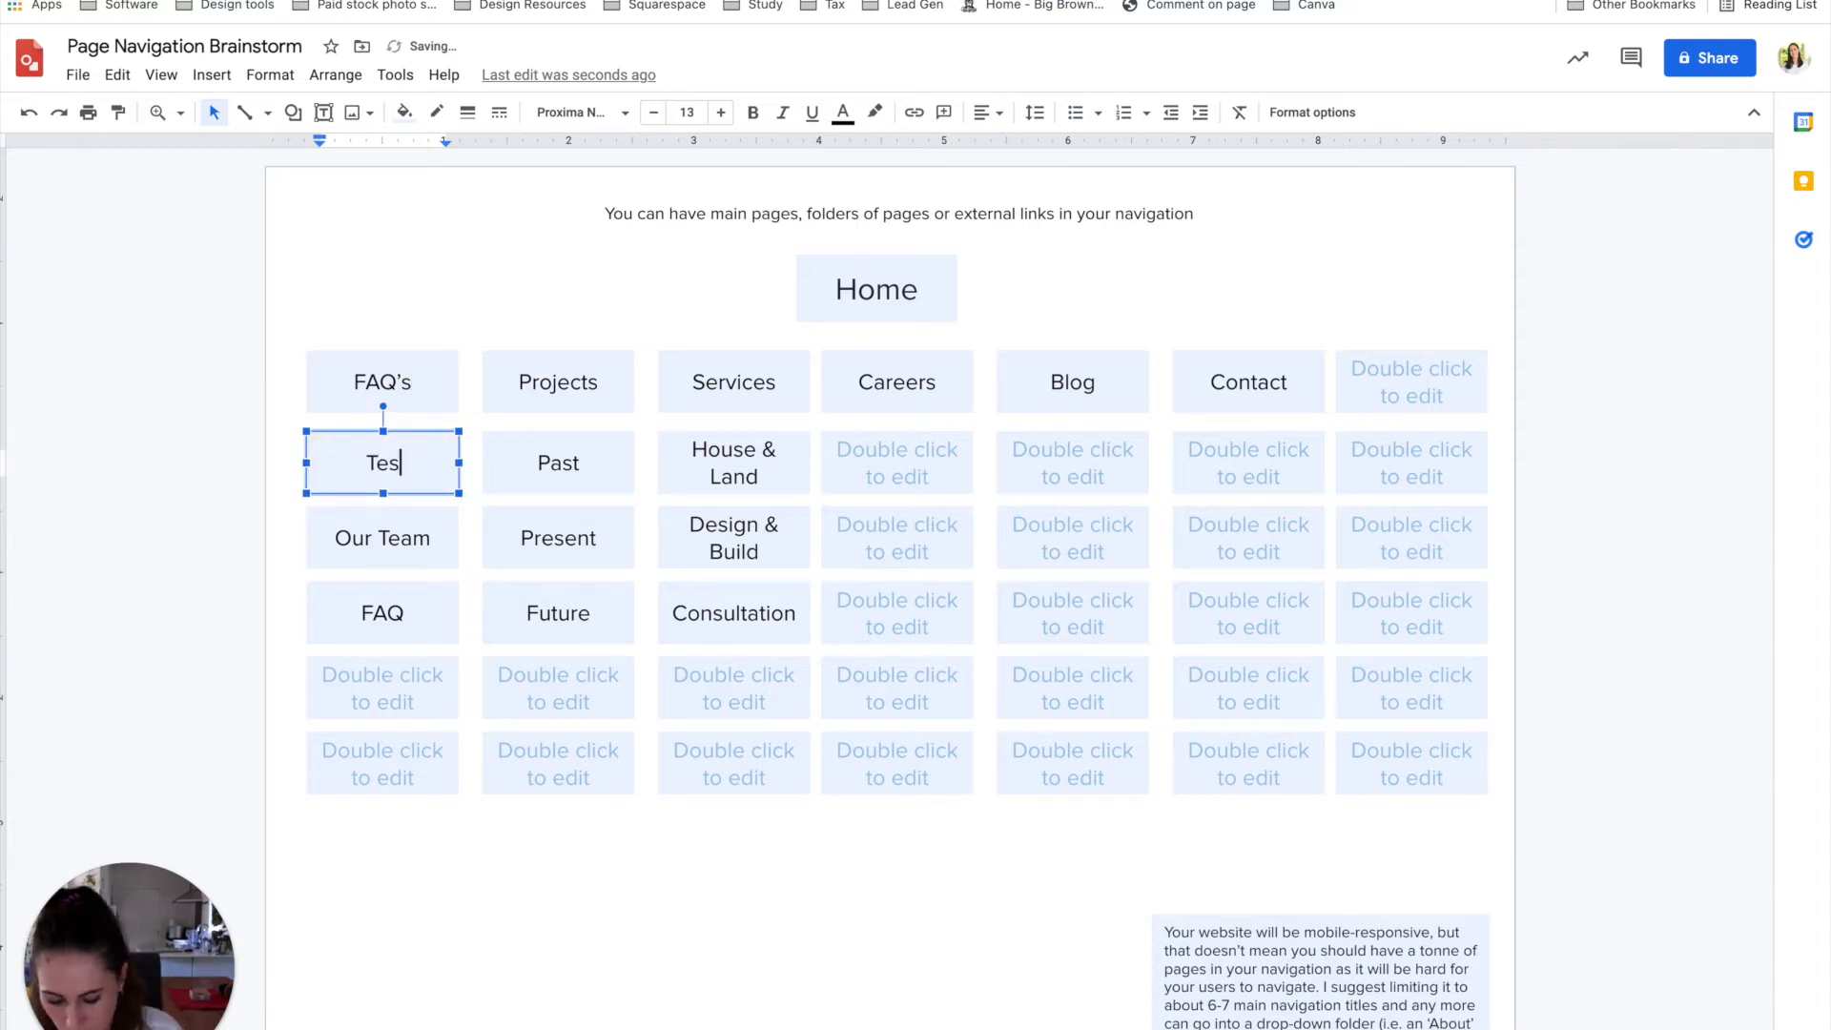
pyautogui.write('timonials')
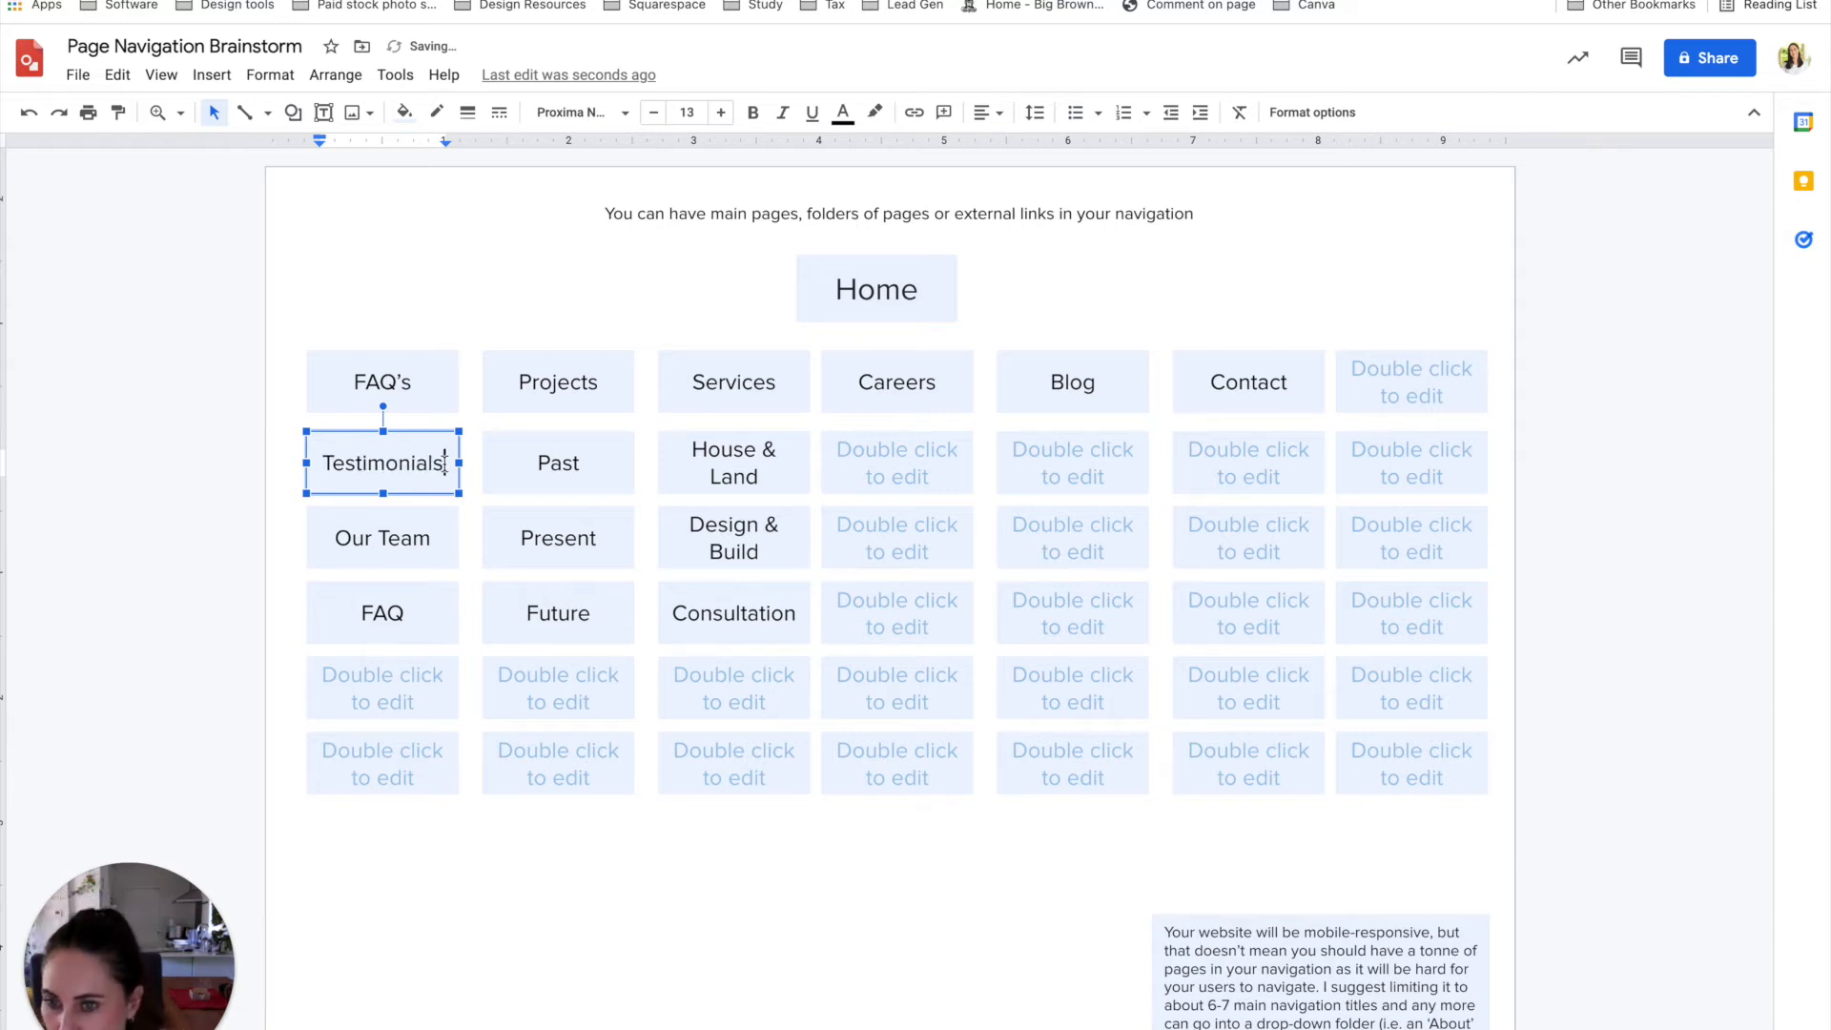
# - Reduce the font size of the "Testimonials" text to 8
pyautogui.moveTo(445, 462); pyautogui.dragTo(320, 462)
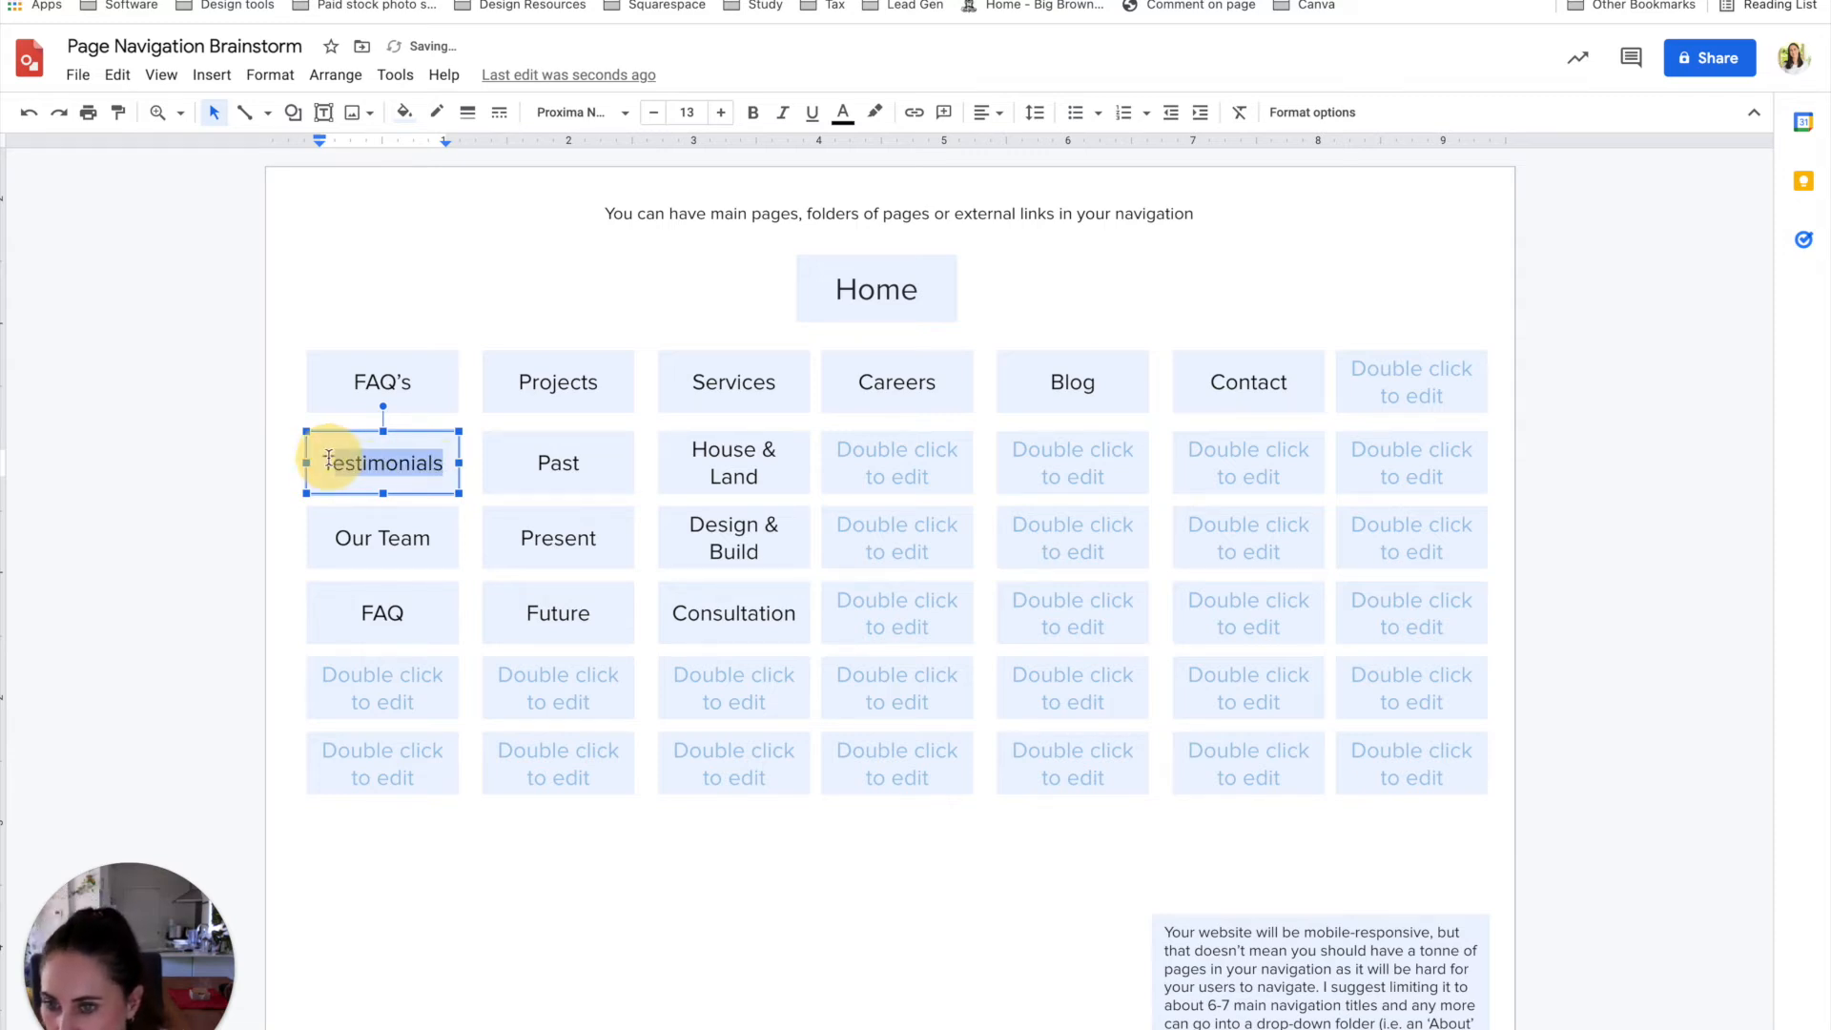
pyautogui.click(654, 116)
pyautogui.click(654, 116)
pyautogui.click(654, 117)
pyautogui.click(655, 116)
pyautogui.click(654, 117)
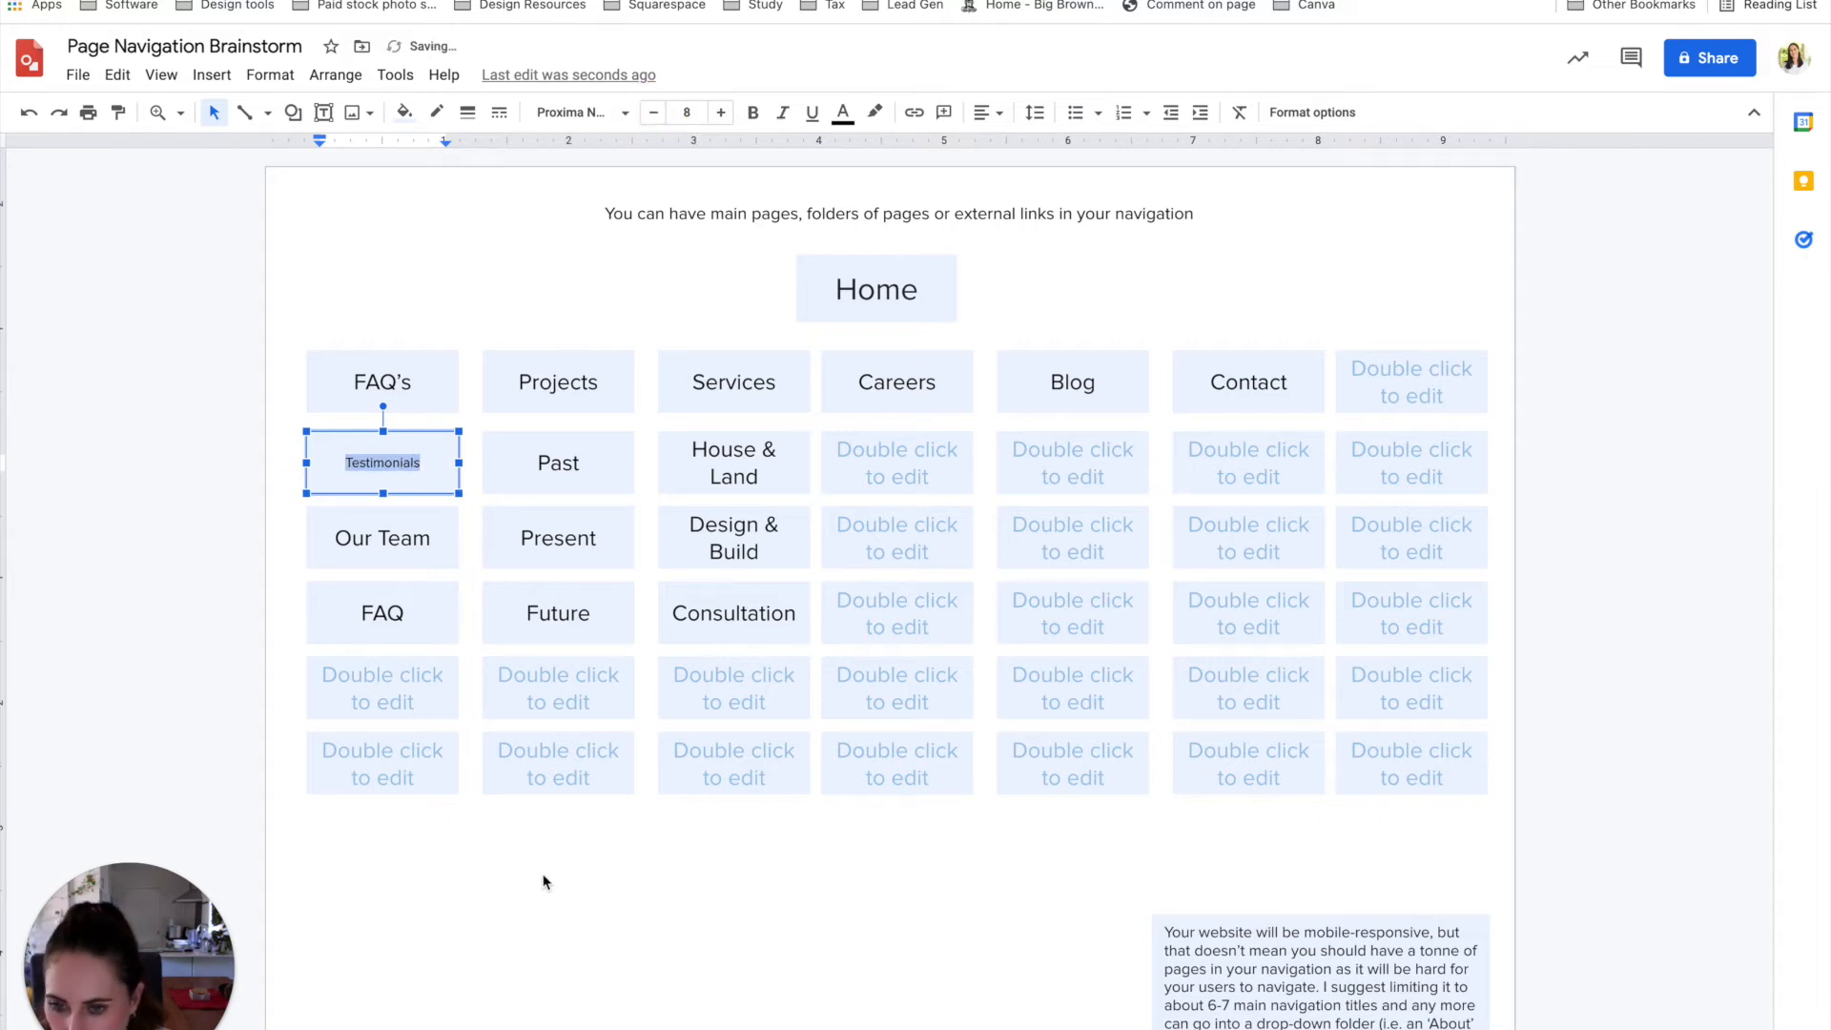
pyautogui.doubleClick(390, 751)
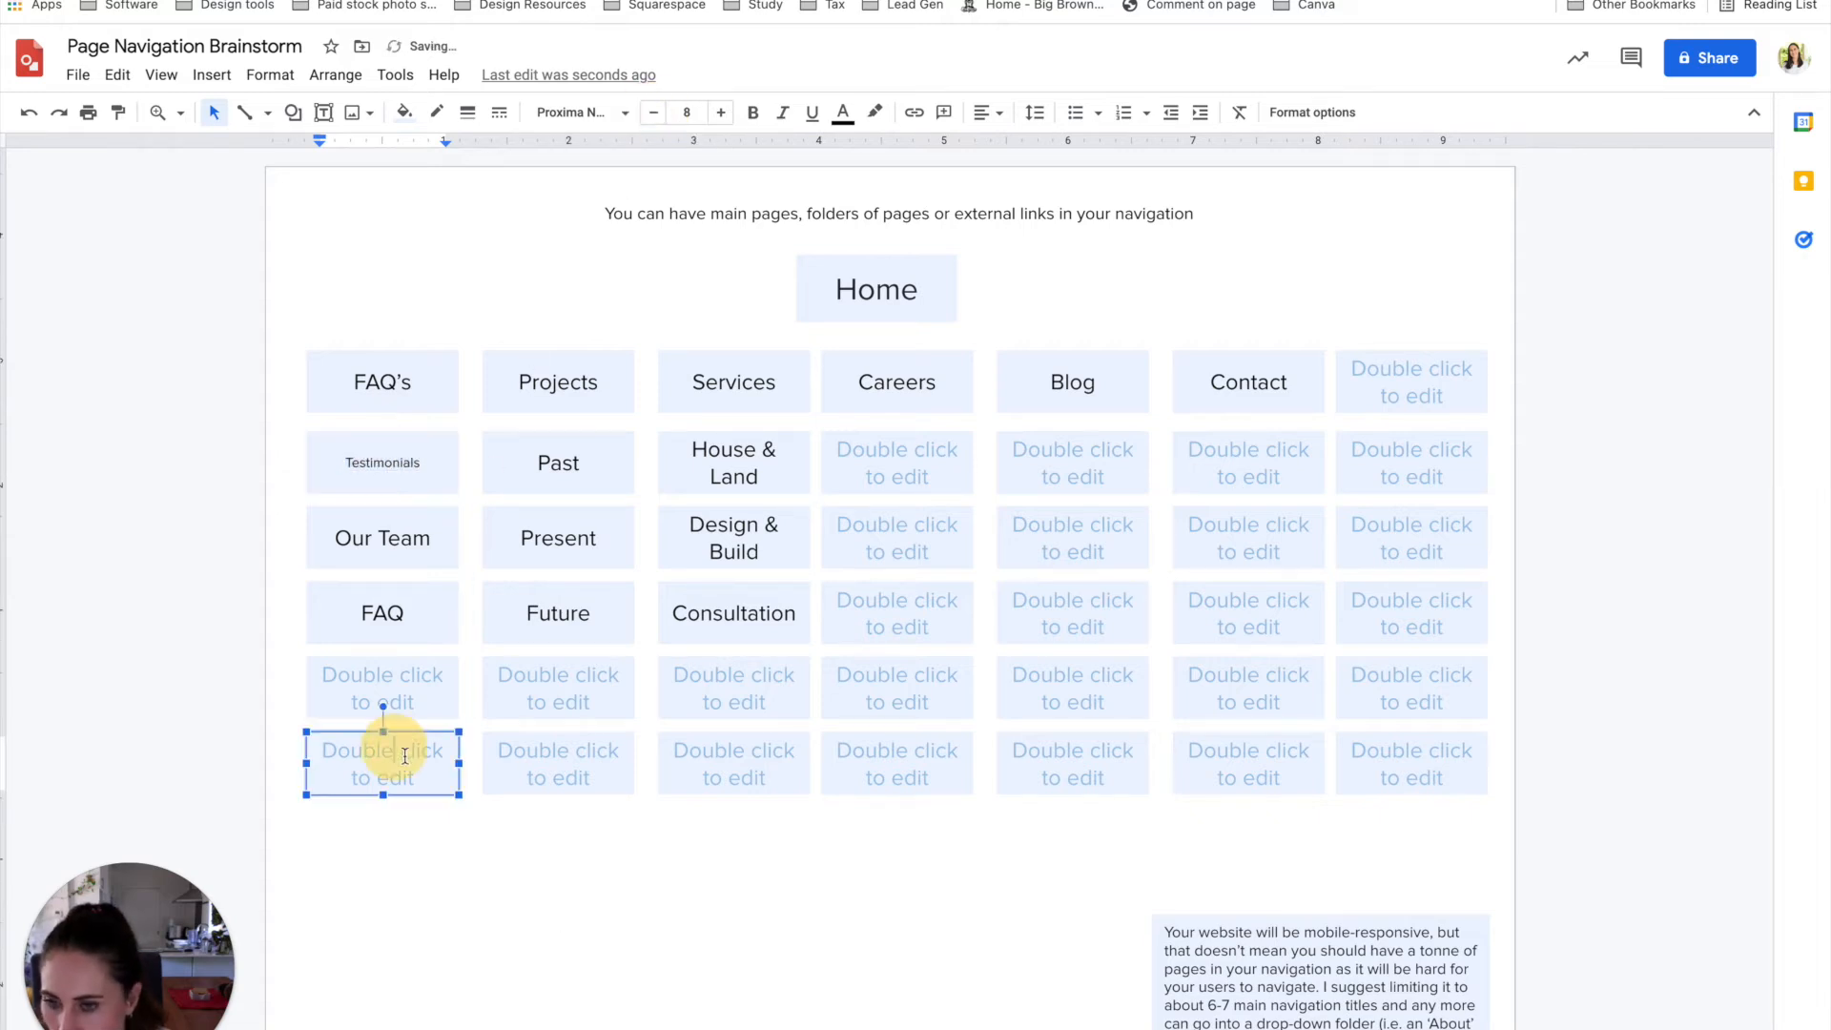
pyautogui.click(453, 825)
pyautogui.moveTo(435, 810); pyautogui.dragTo(364, 748)
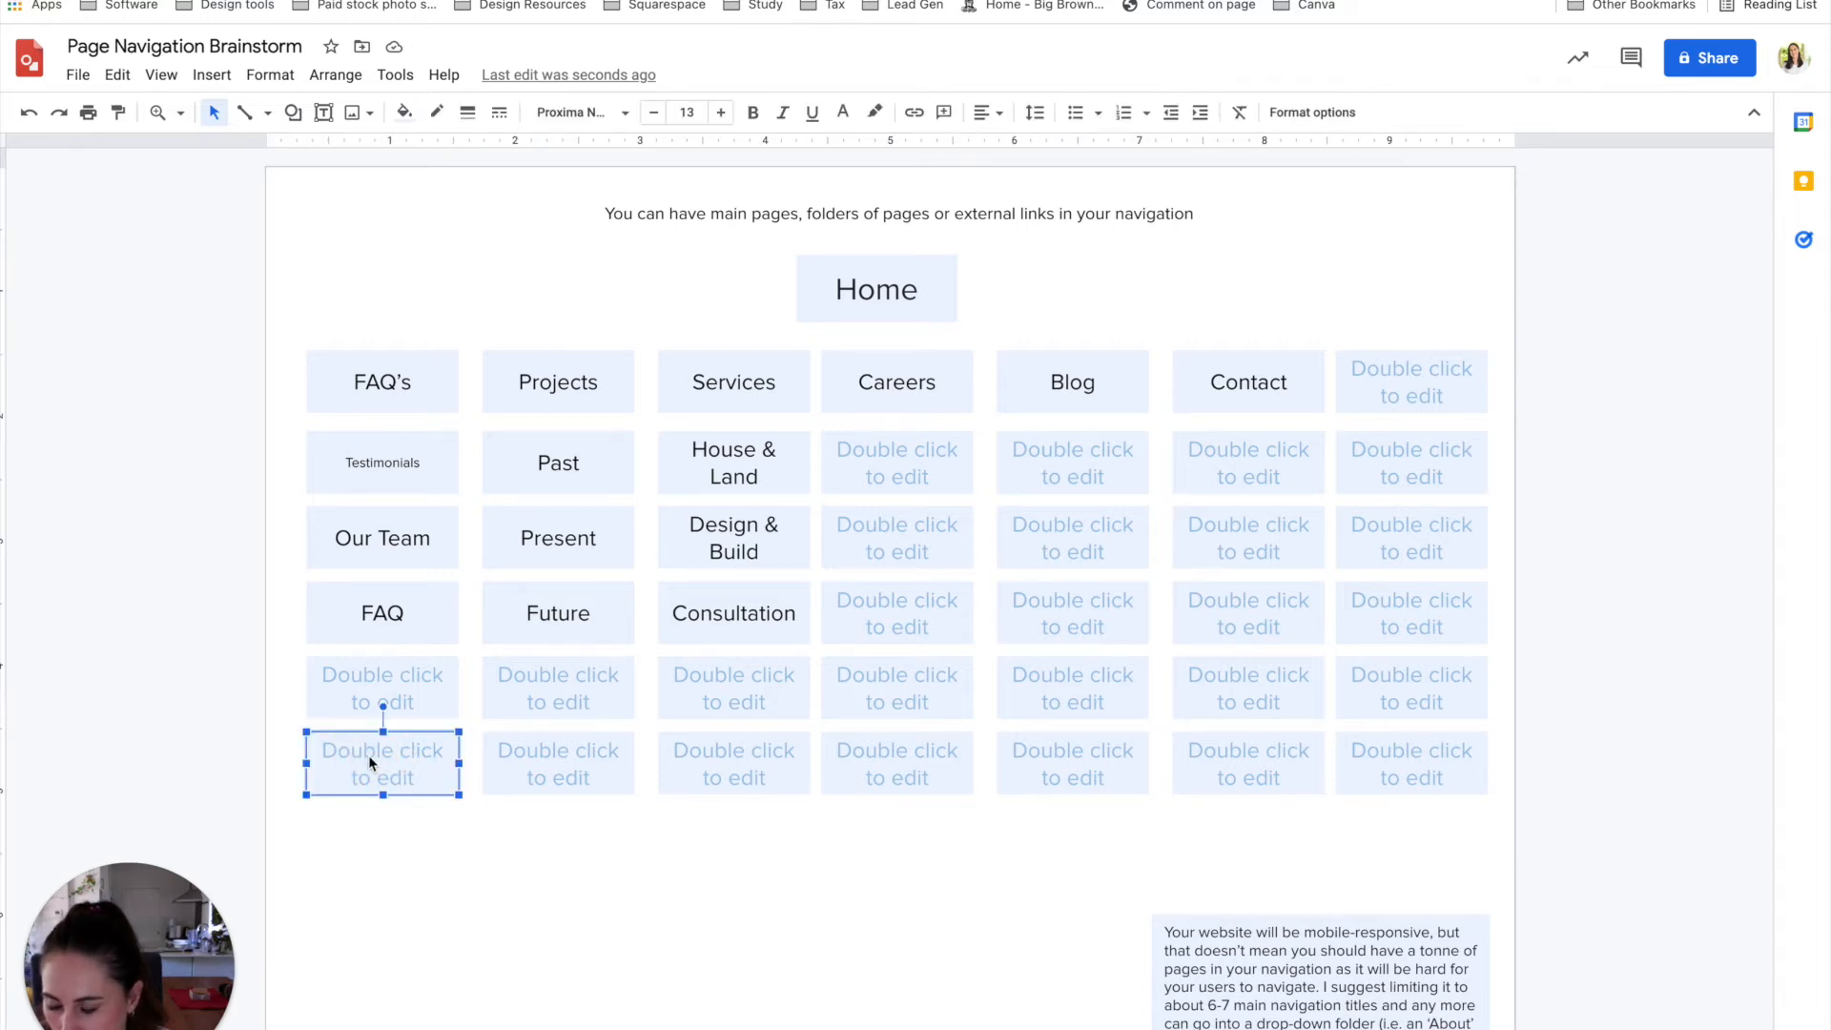
pyautogui.rightClick(400, 759)
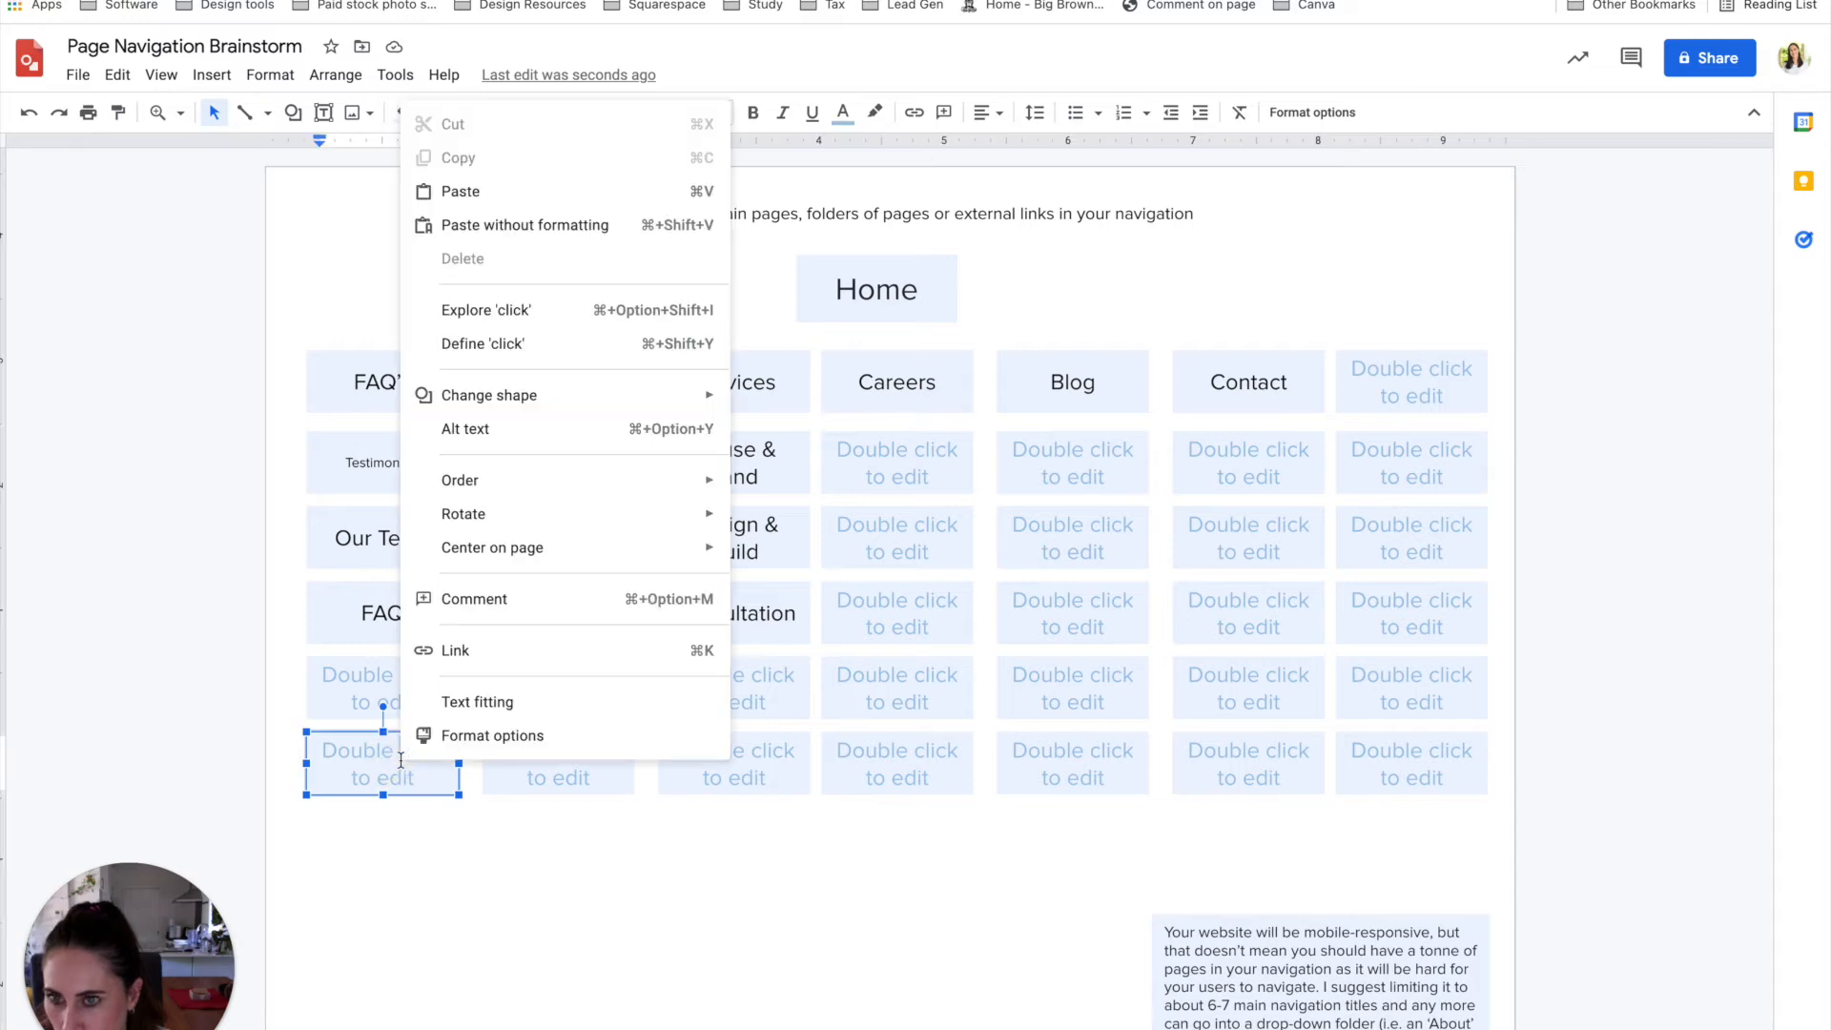
pyautogui.click(473, 837)
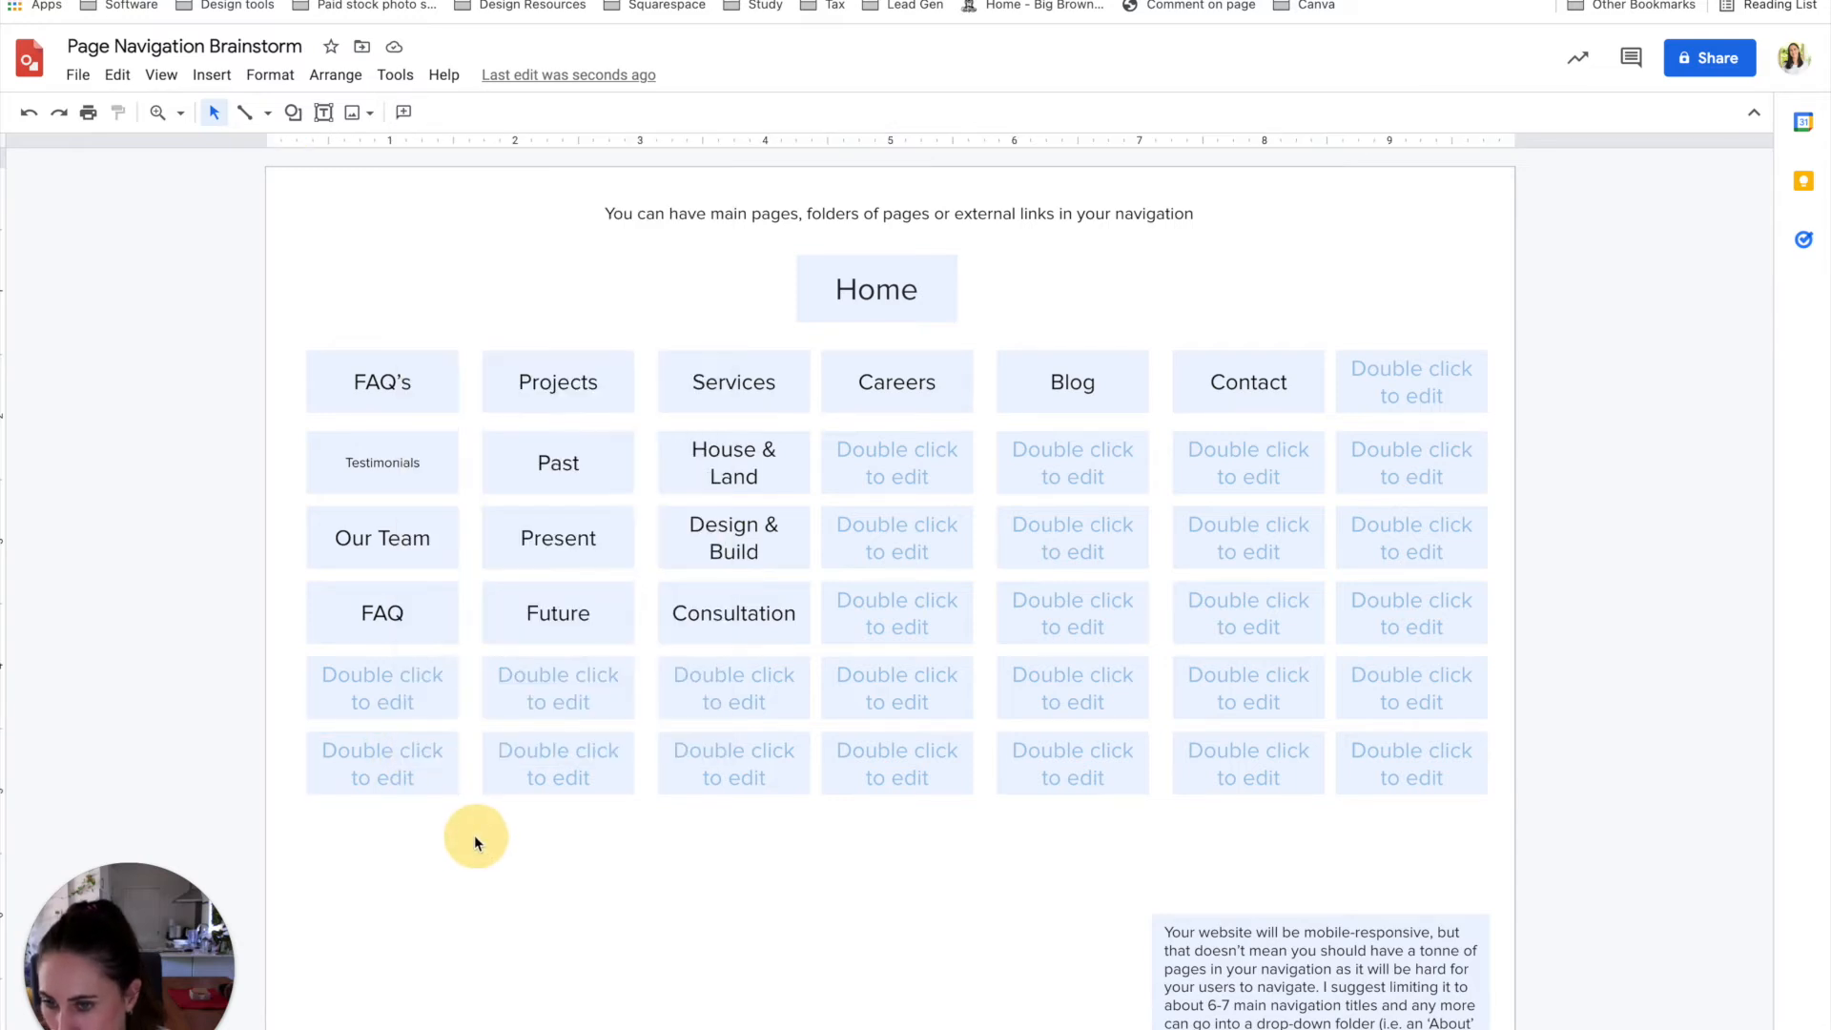
# - Copy the placeholder box at the bottom of the first column and paste a duplicate of it
pyautogui.moveTo(454, 808); pyautogui.dragTo(303, 732)
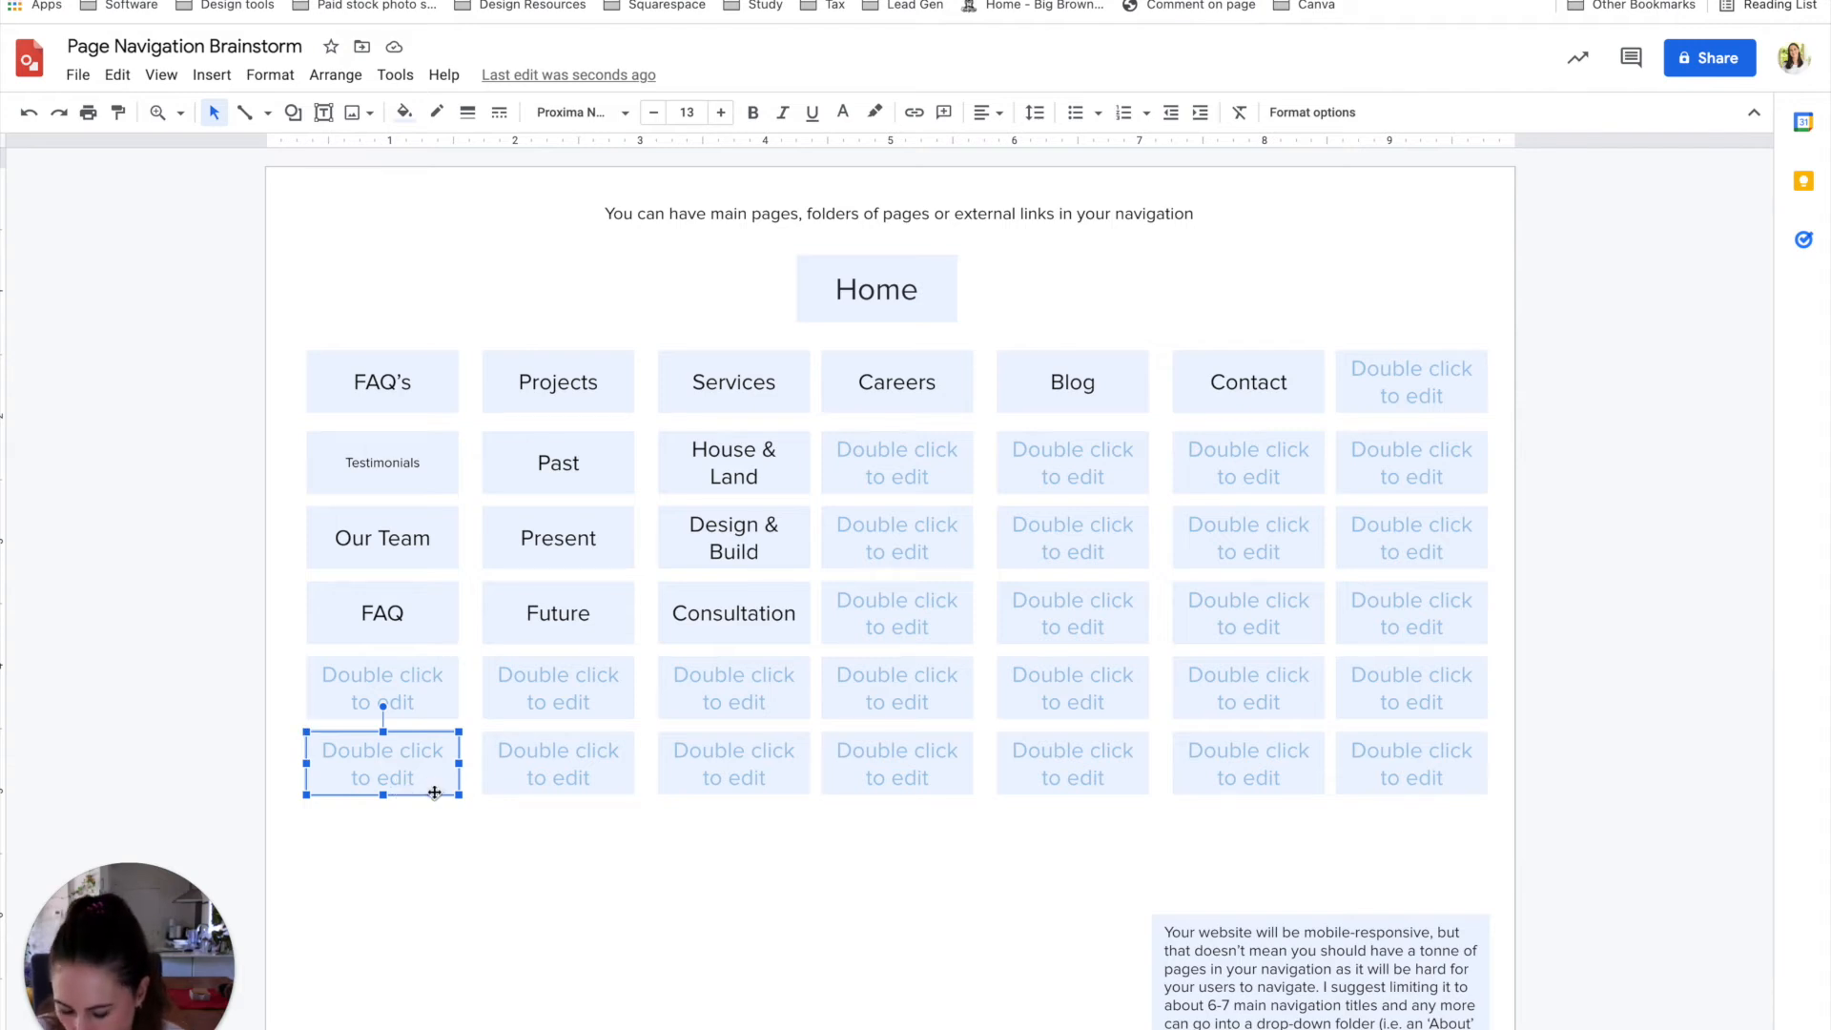
pyautogui.click(114, 76)
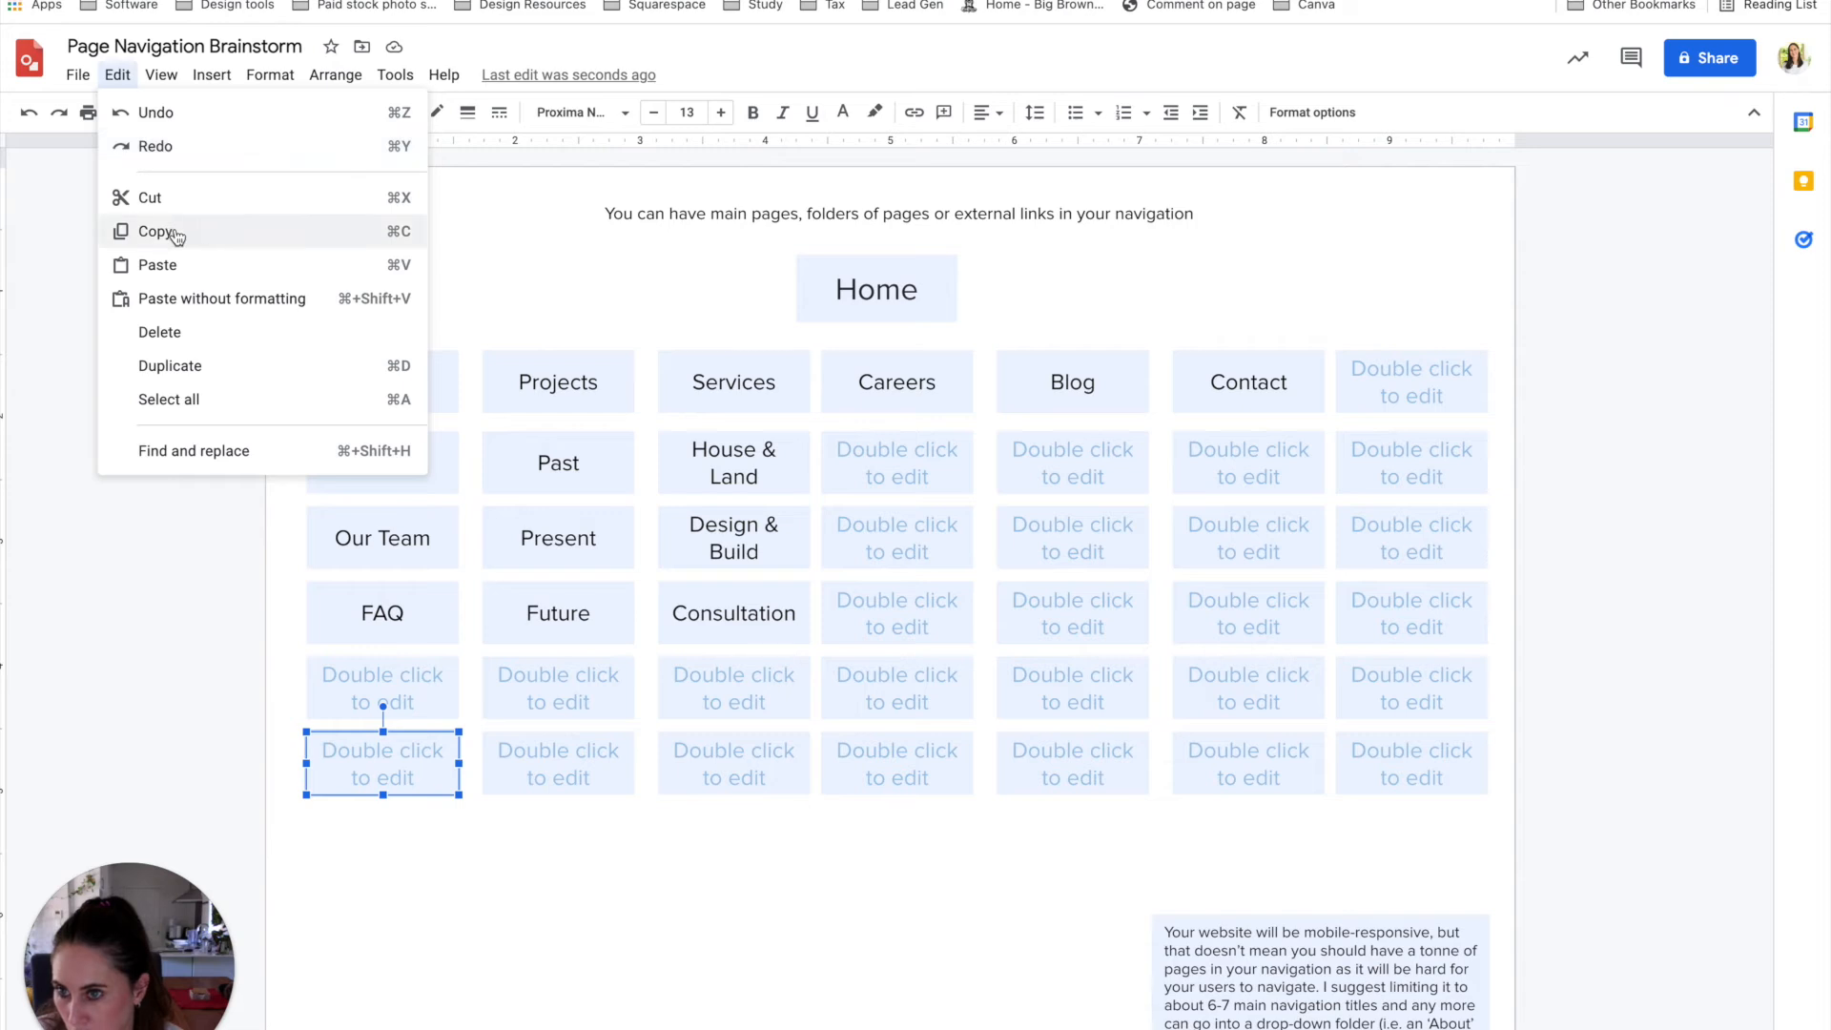
pyautogui.click(397, 830)
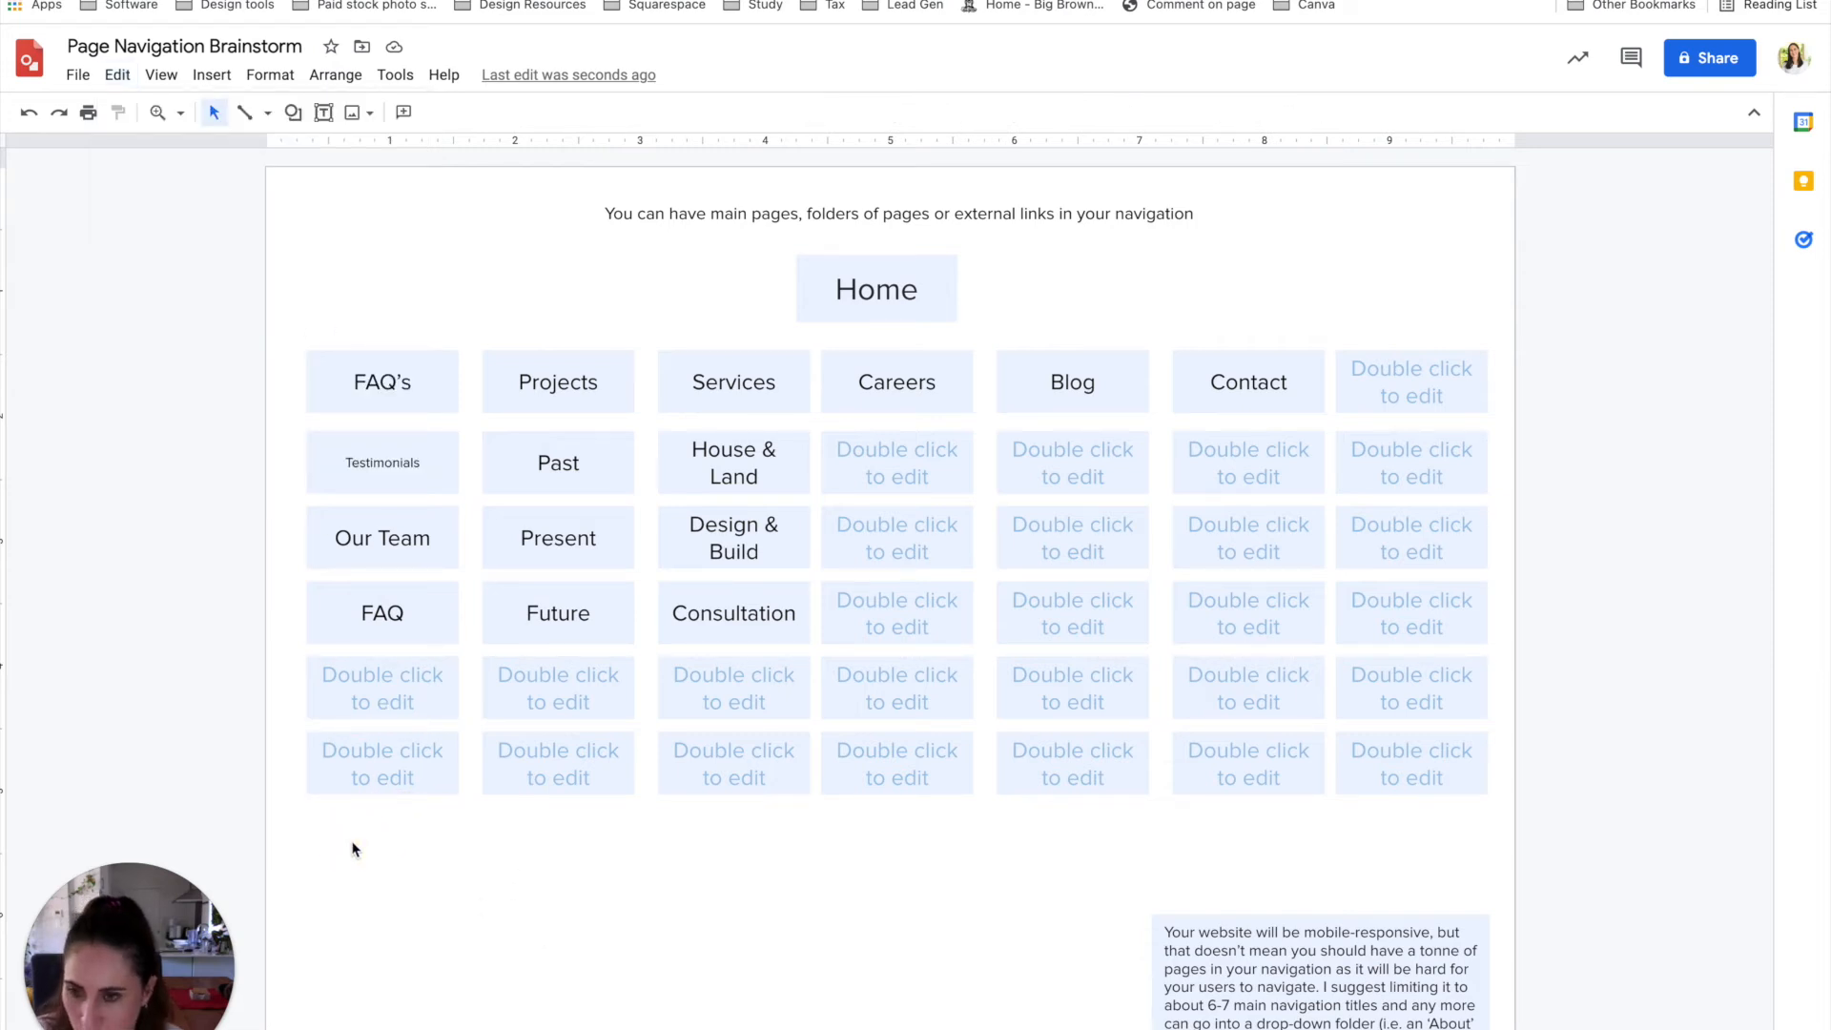
pyautogui.press('super+v')
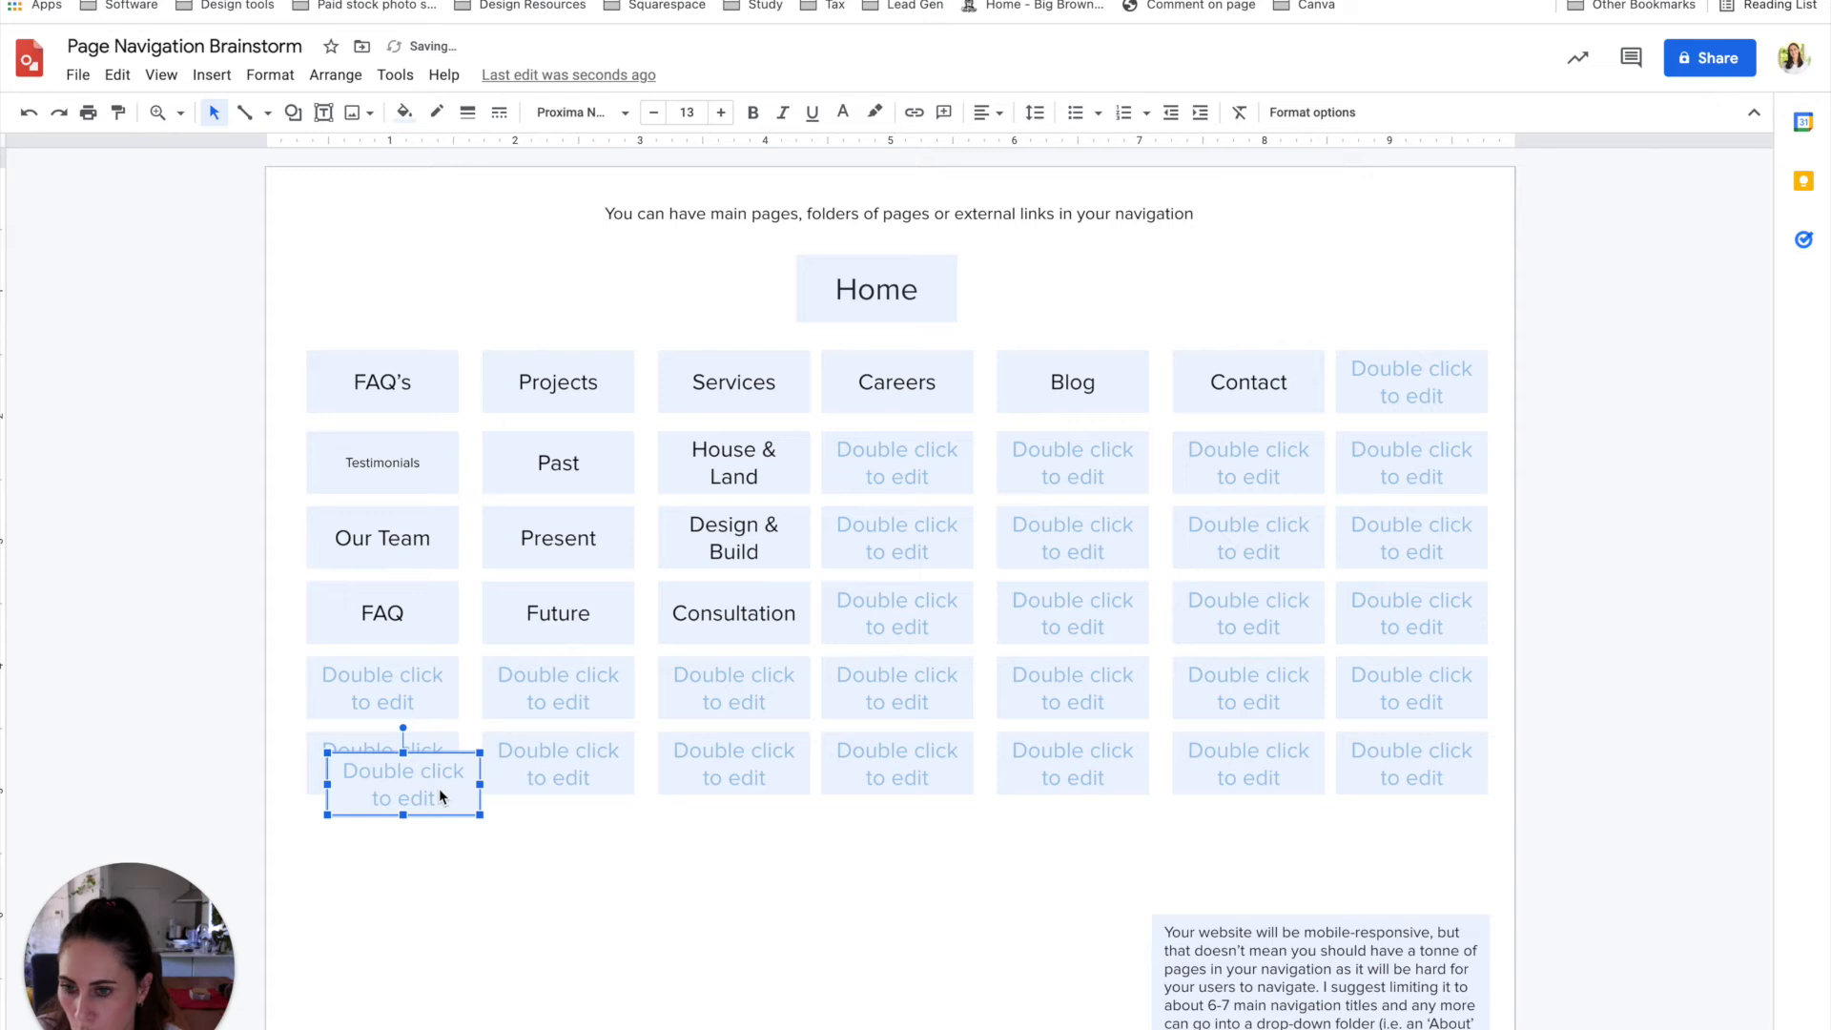
pyautogui.click(118, 74)
pyautogui.click(503, 820)
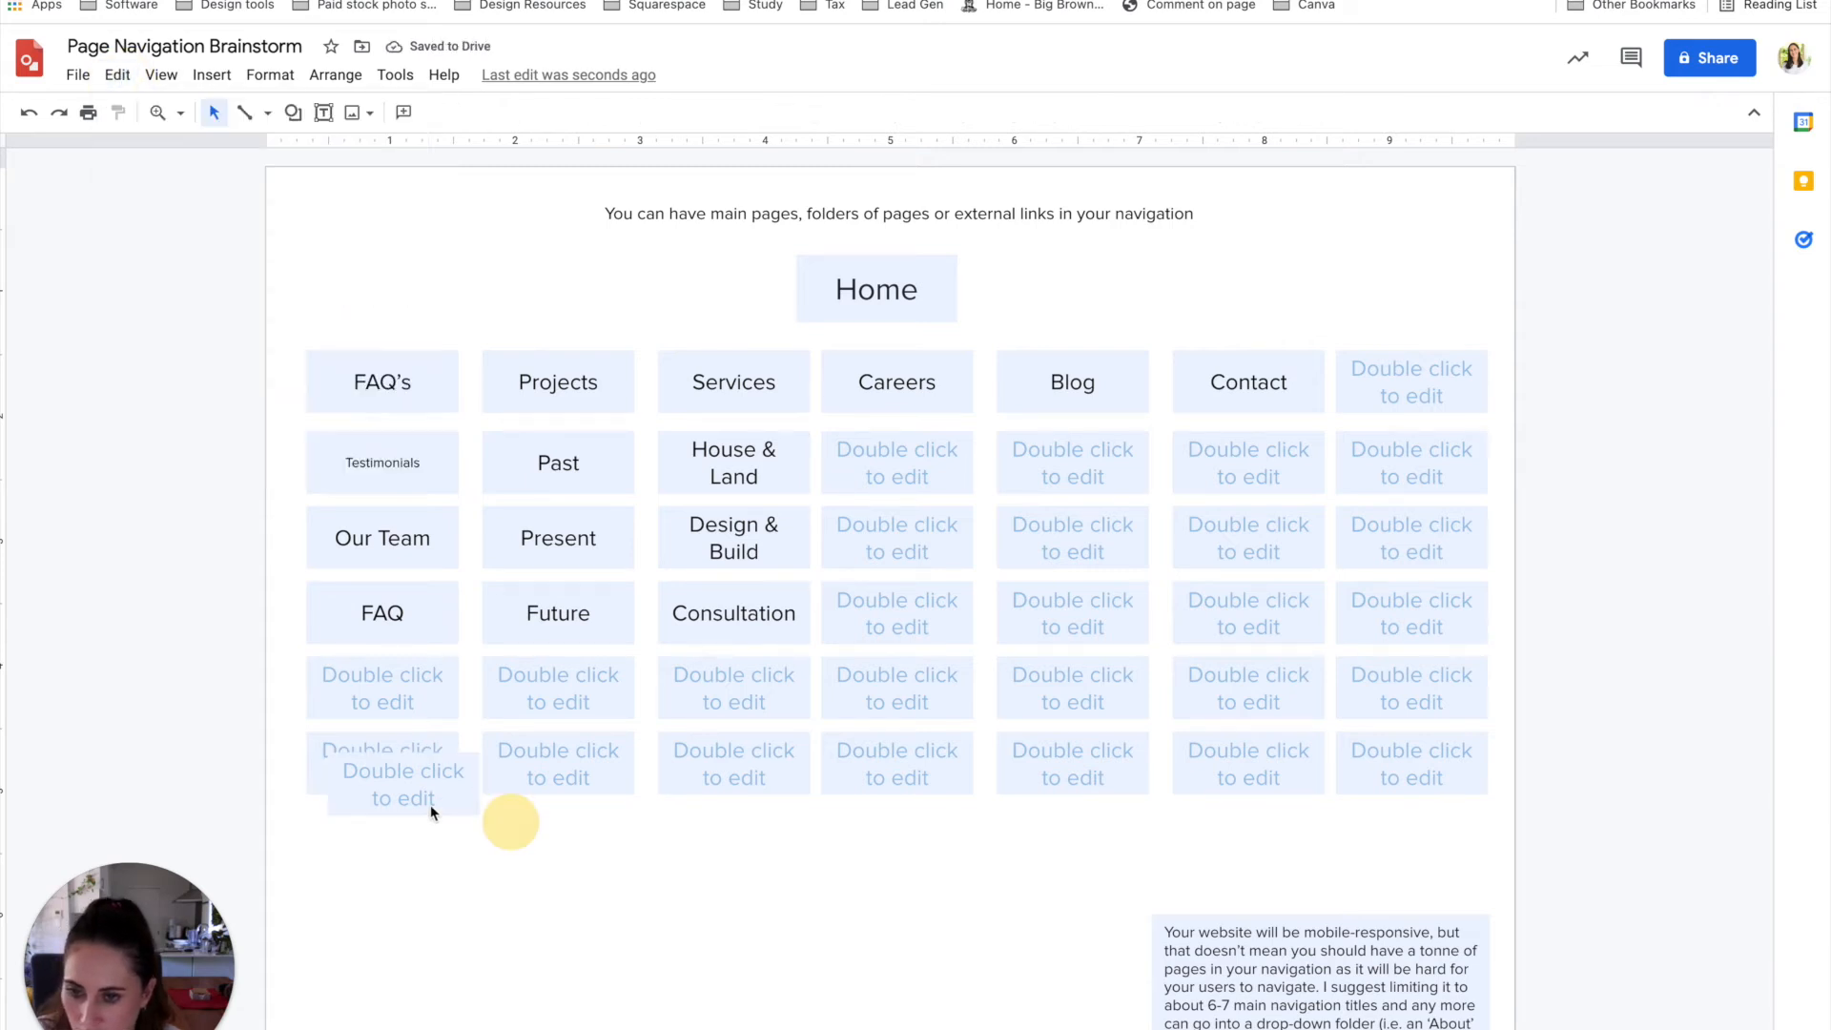
pyautogui.click(443, 788)
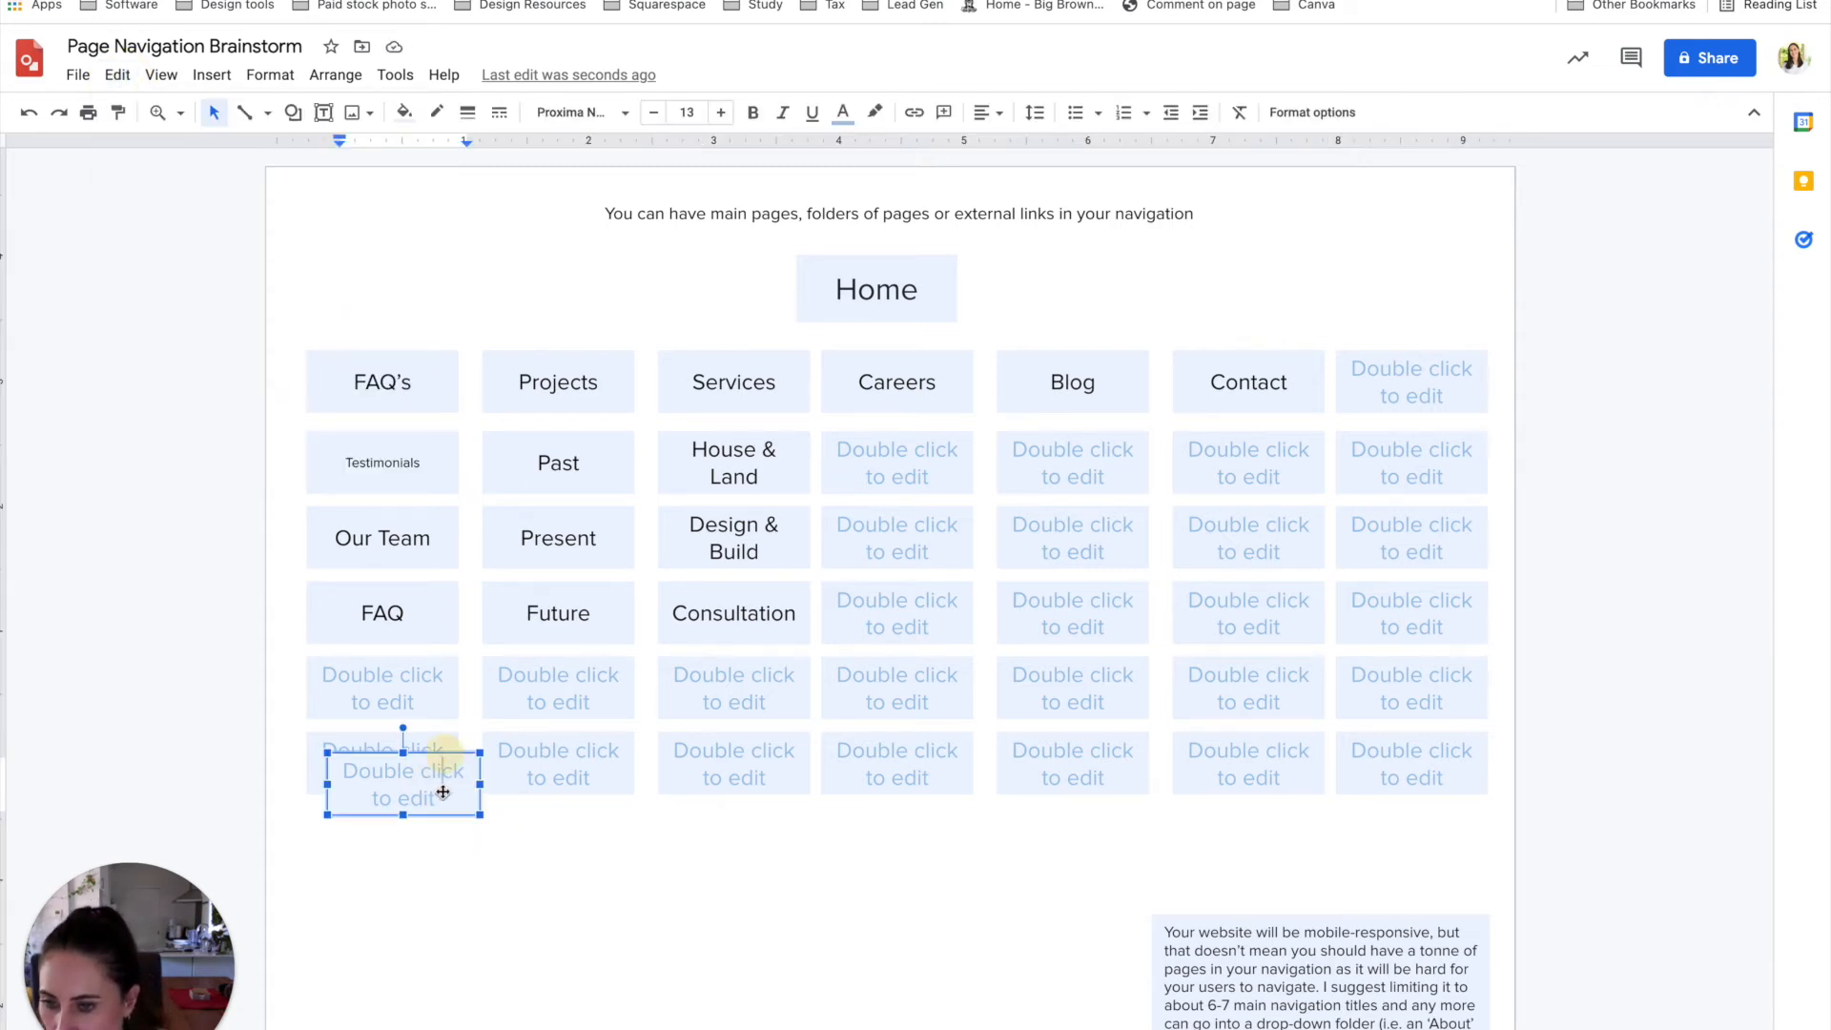
pyautogui.moveTo(429, 822); pyautogui.dragTo(447, 828)
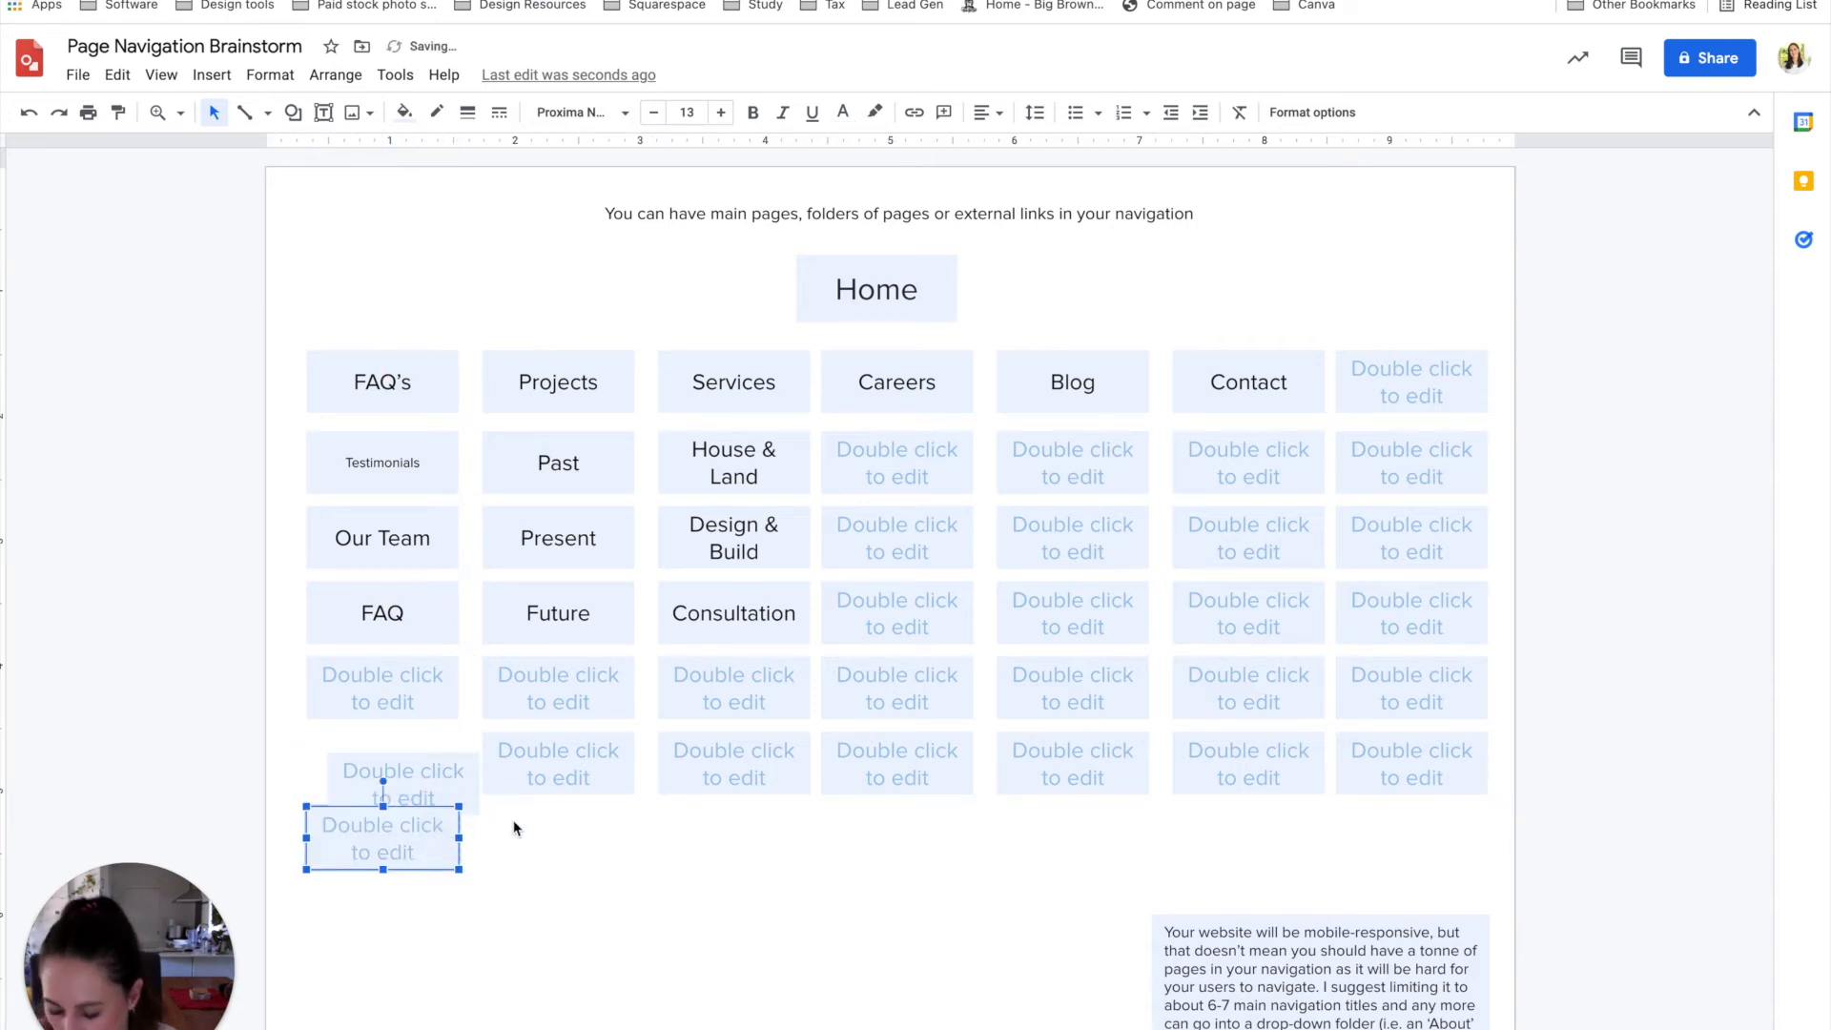
pyautogui.hotkey('ctrl', 'z')
# - Move the pasted placeholder box directly beneath the first column, aligned with the boxes above it
pyautogui.doubleClick(461, 805)
pyautogui.moveTo(417, 826); pyautogui.dragTo(434, 814)
pyautogui.press('Up')
pyautogui.press('Up')
pyautogui.press('Down')
pyautogui.press('Down')
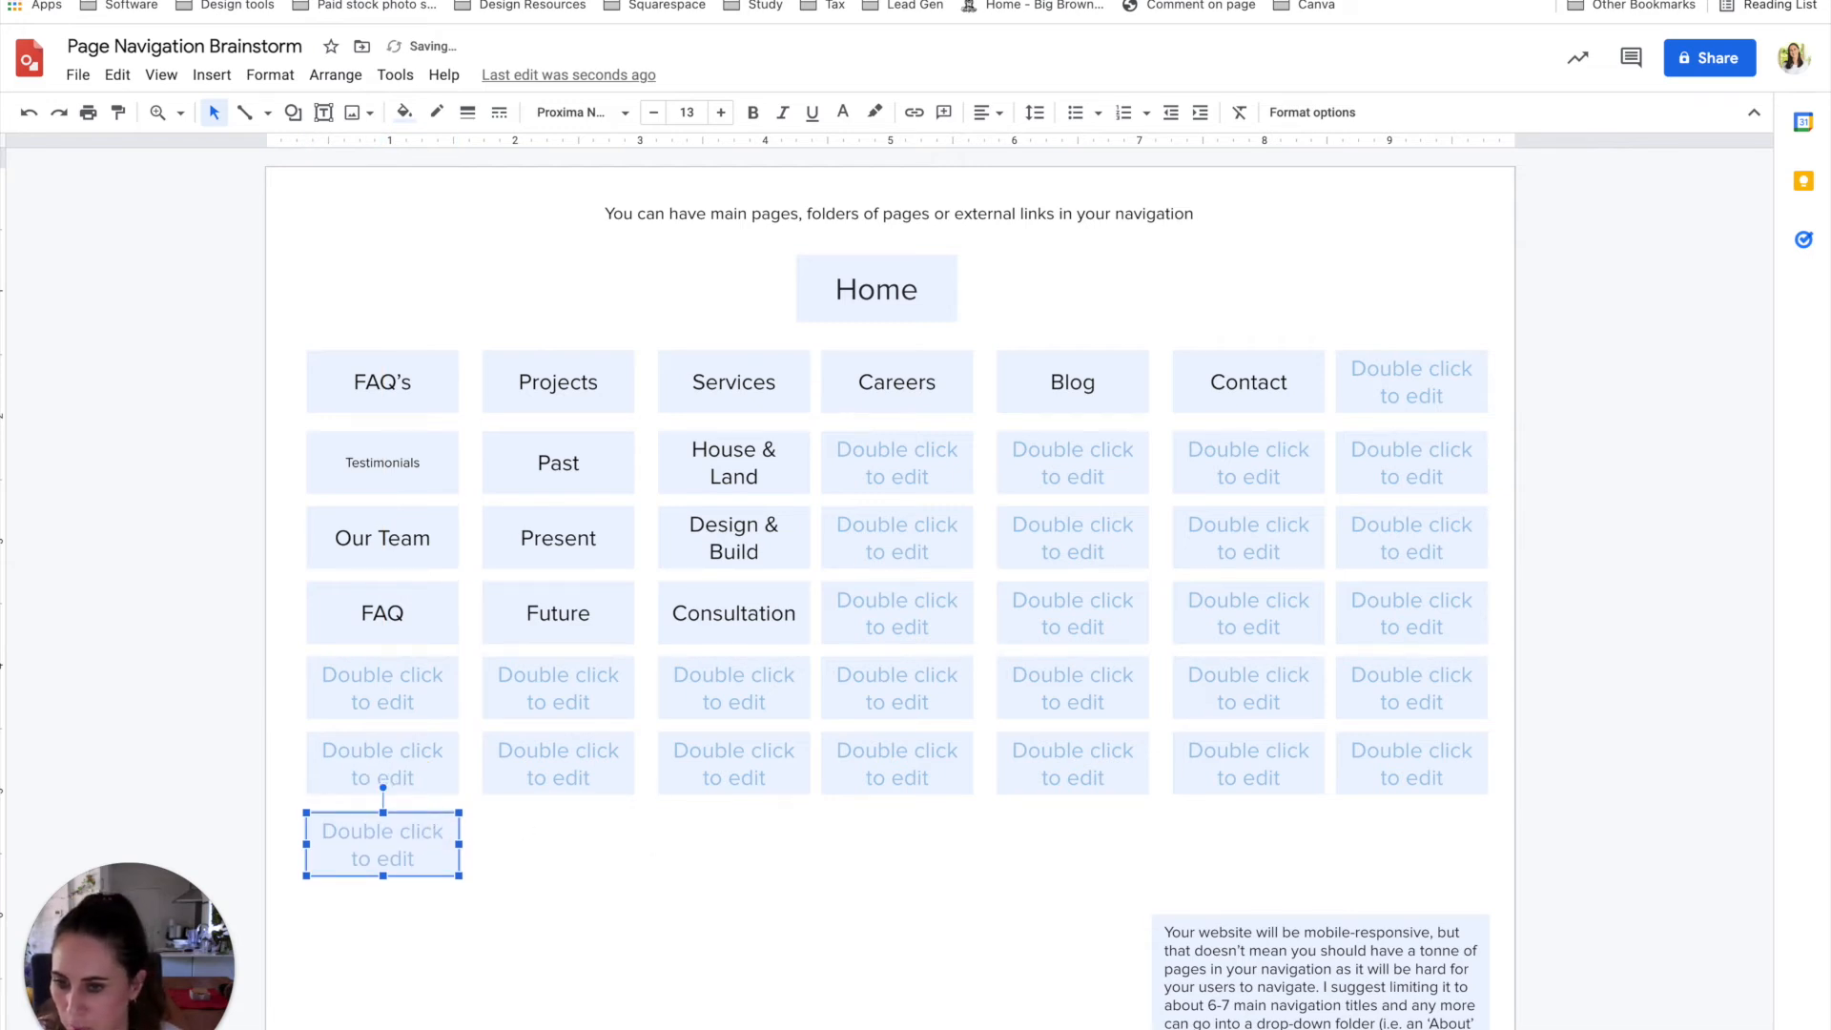
pyautogui.press('Up')
pyautogui.click(525, 863)
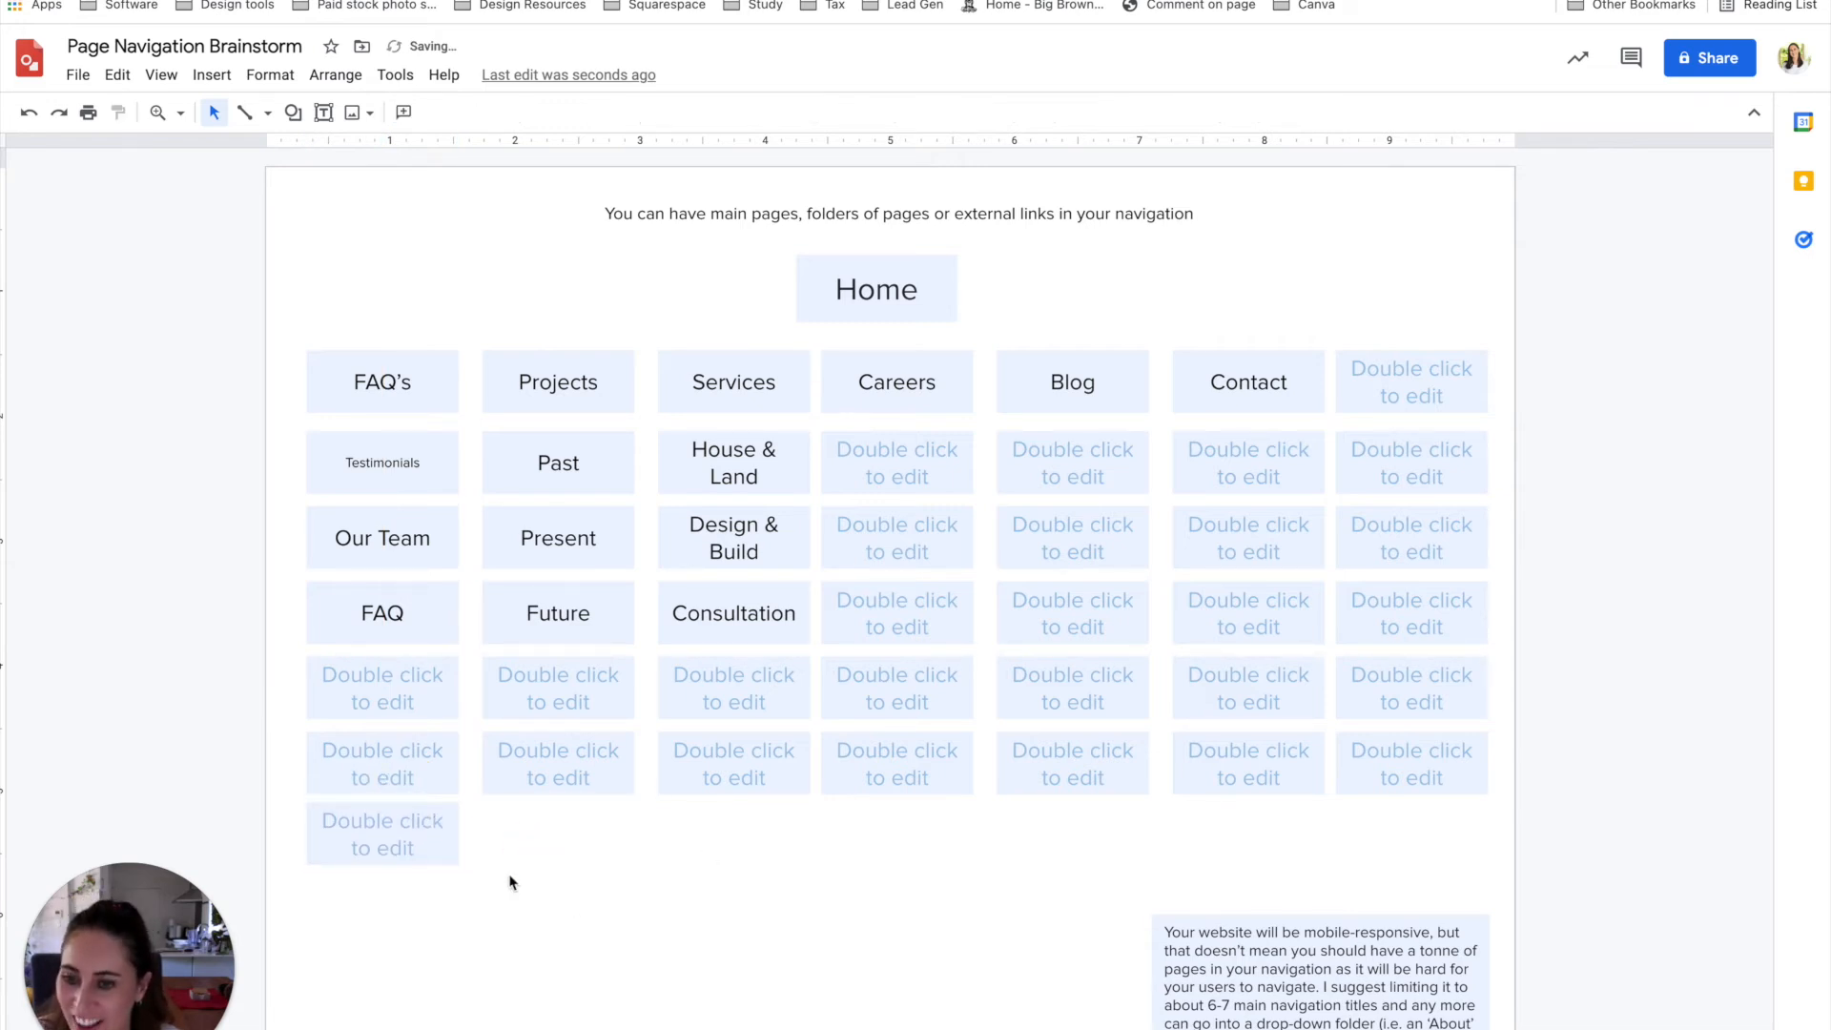
pyautogui.doubleClick(378, 831)
pyautogui.hotkey('ctrl', 'a')
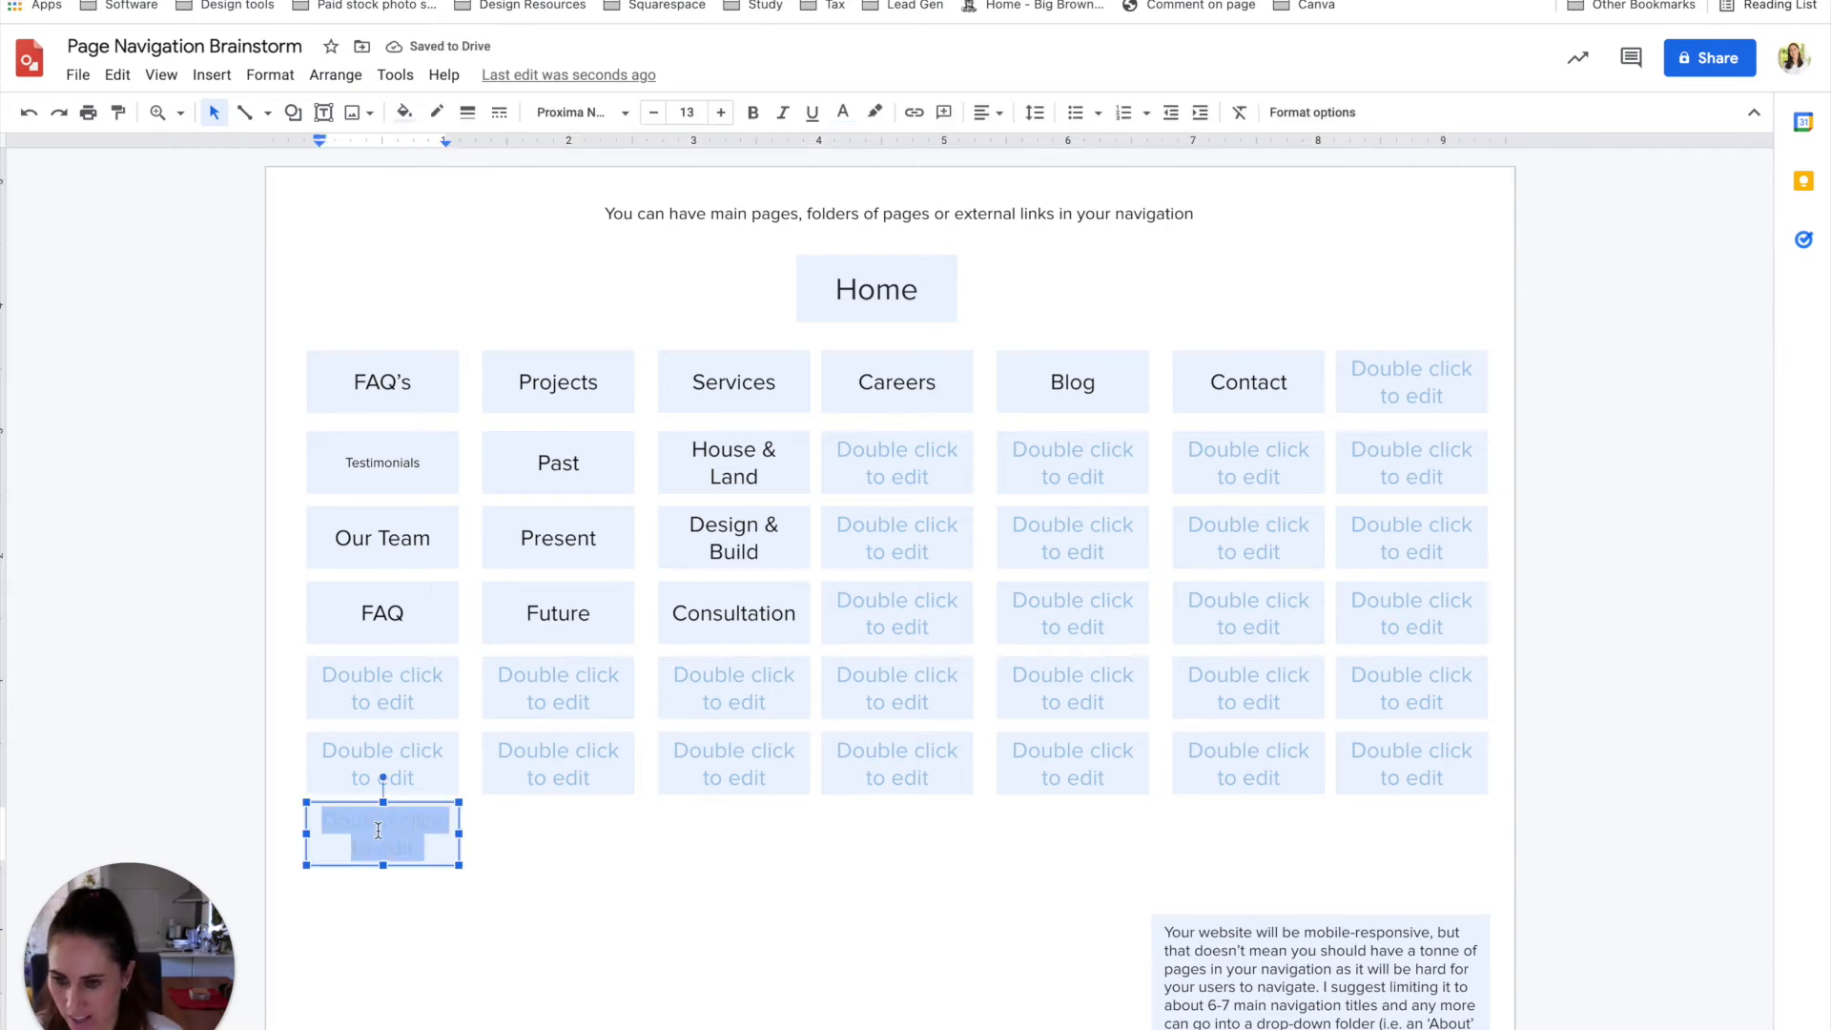
pyautogui.click(540, 852)
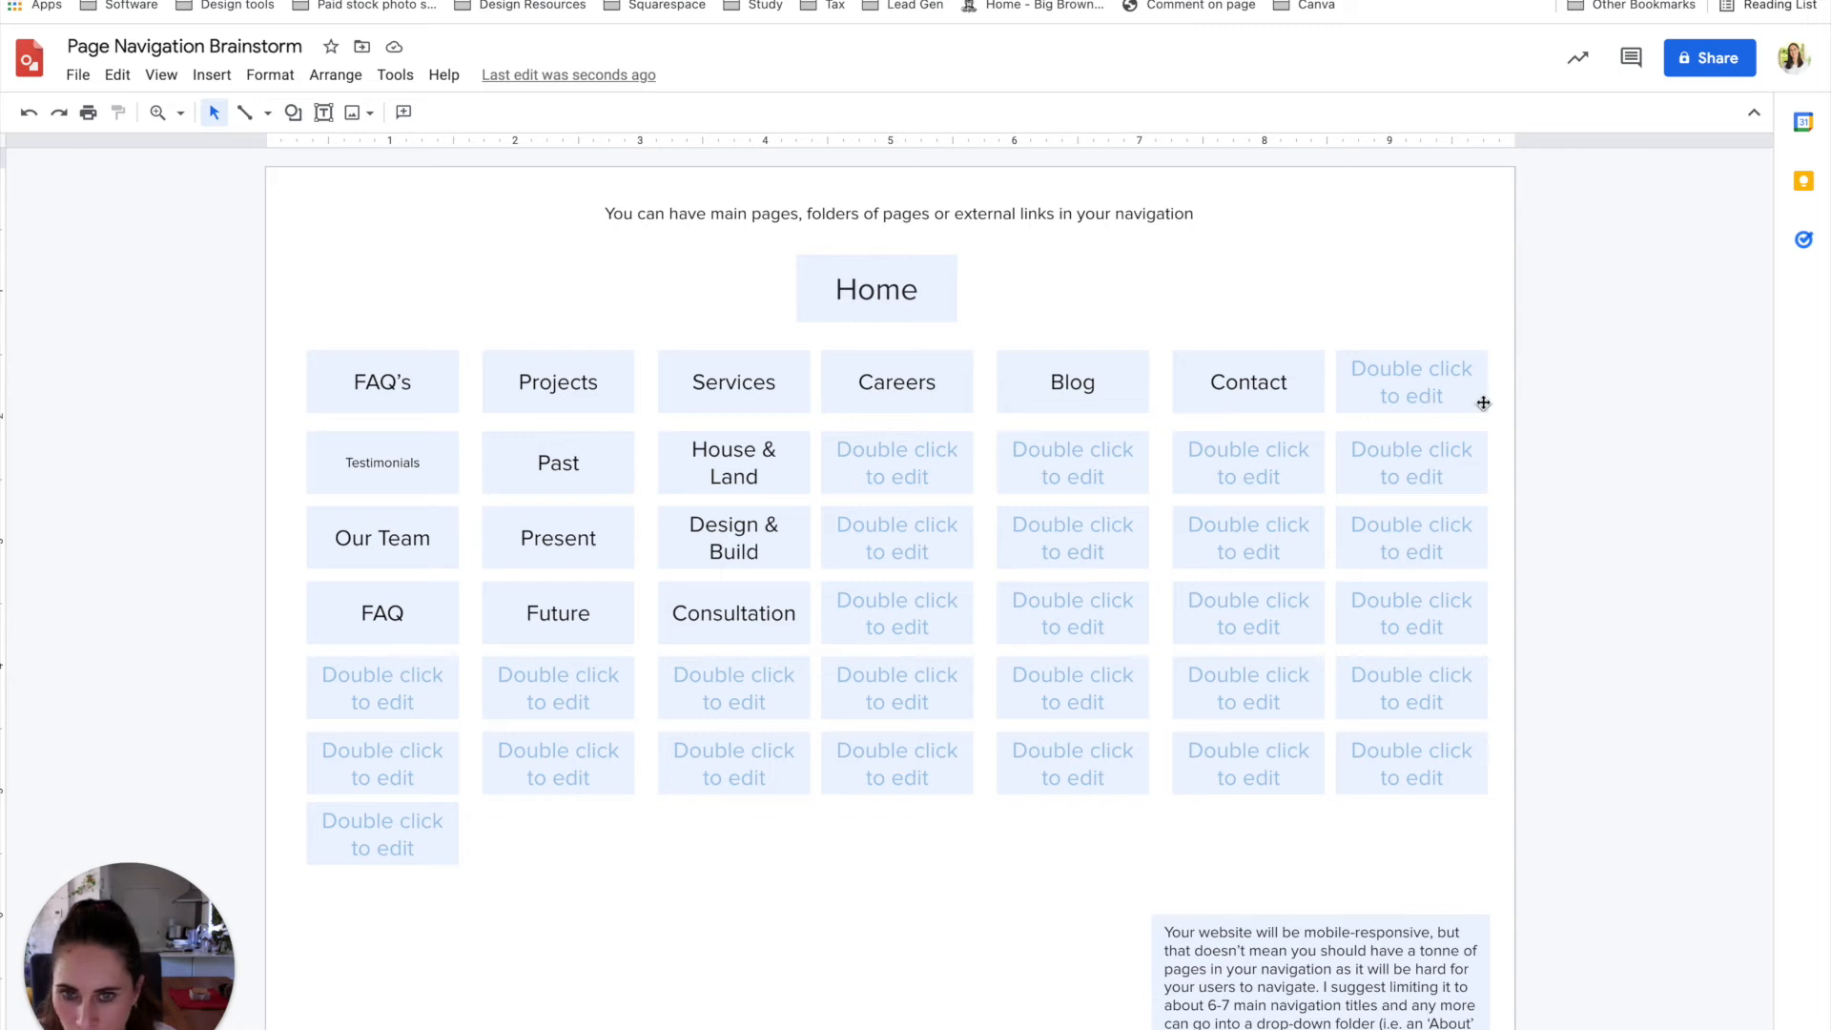
# - Duplicate the lowest placeholder box of the first column and place the copy well below the grid
pyautogui.click(436, 805)
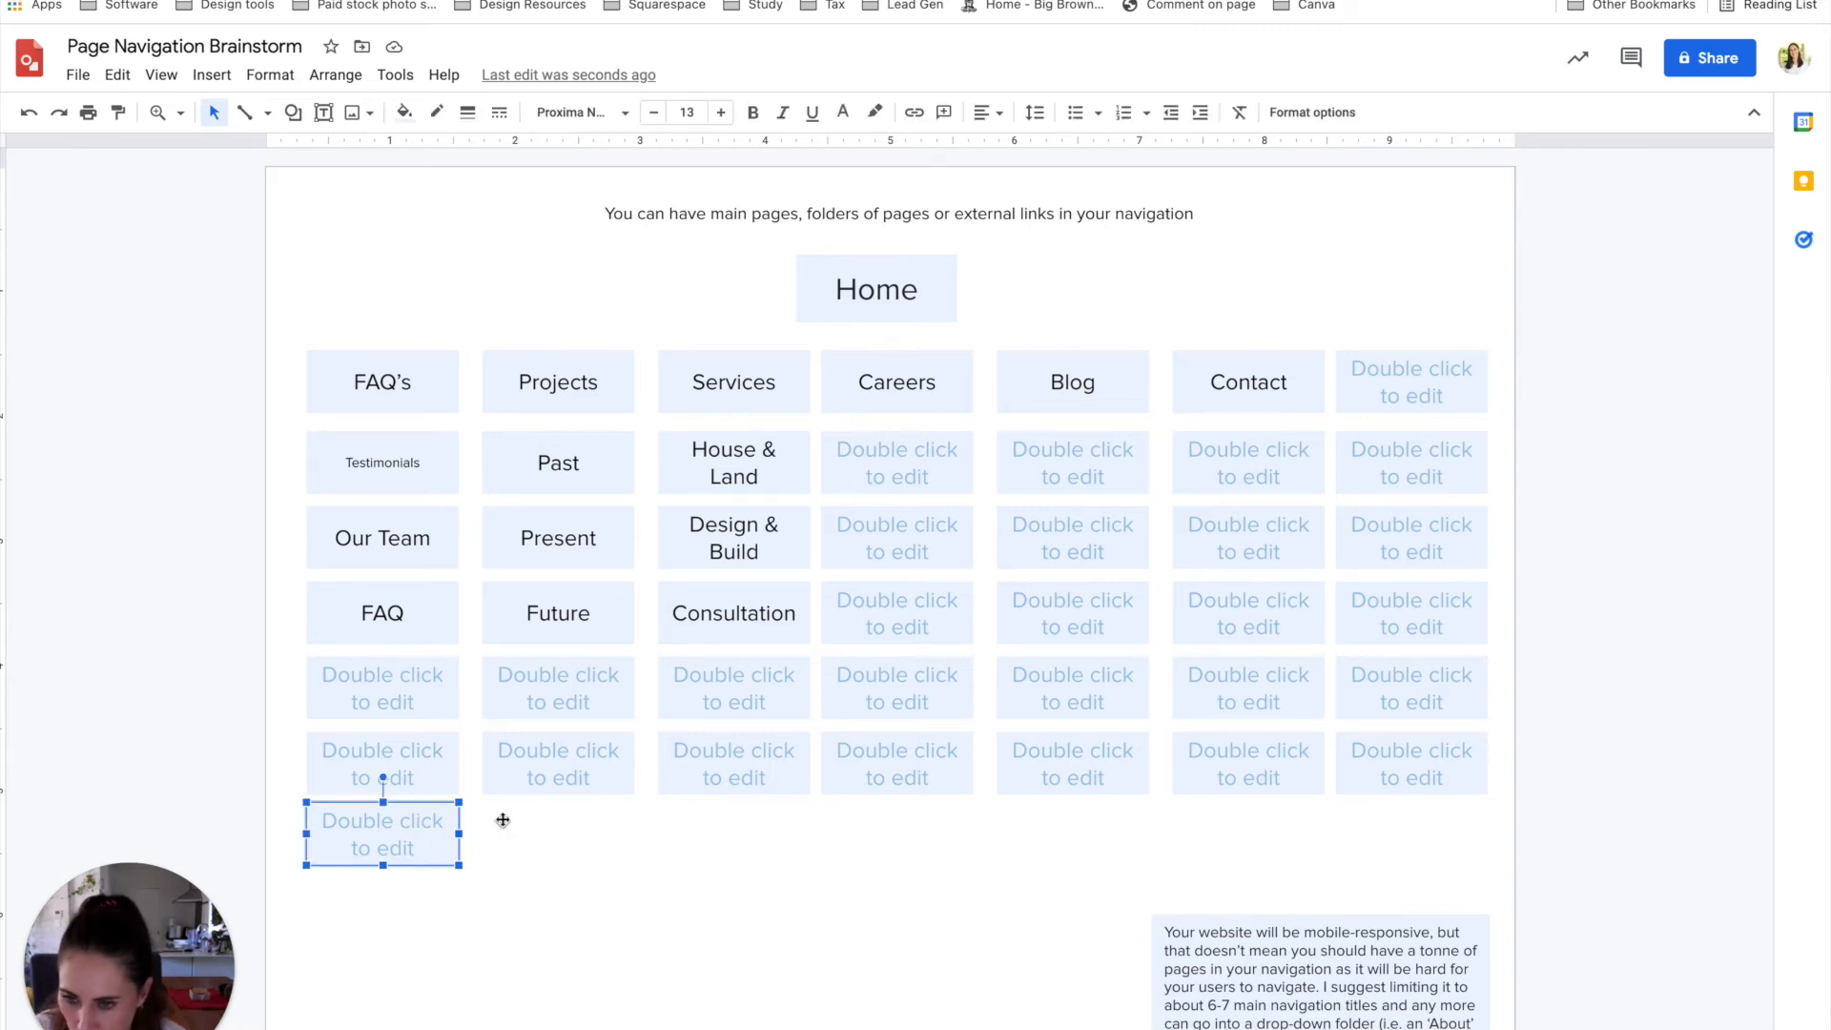
pyautogui.hotkey('ctrl', 'd')
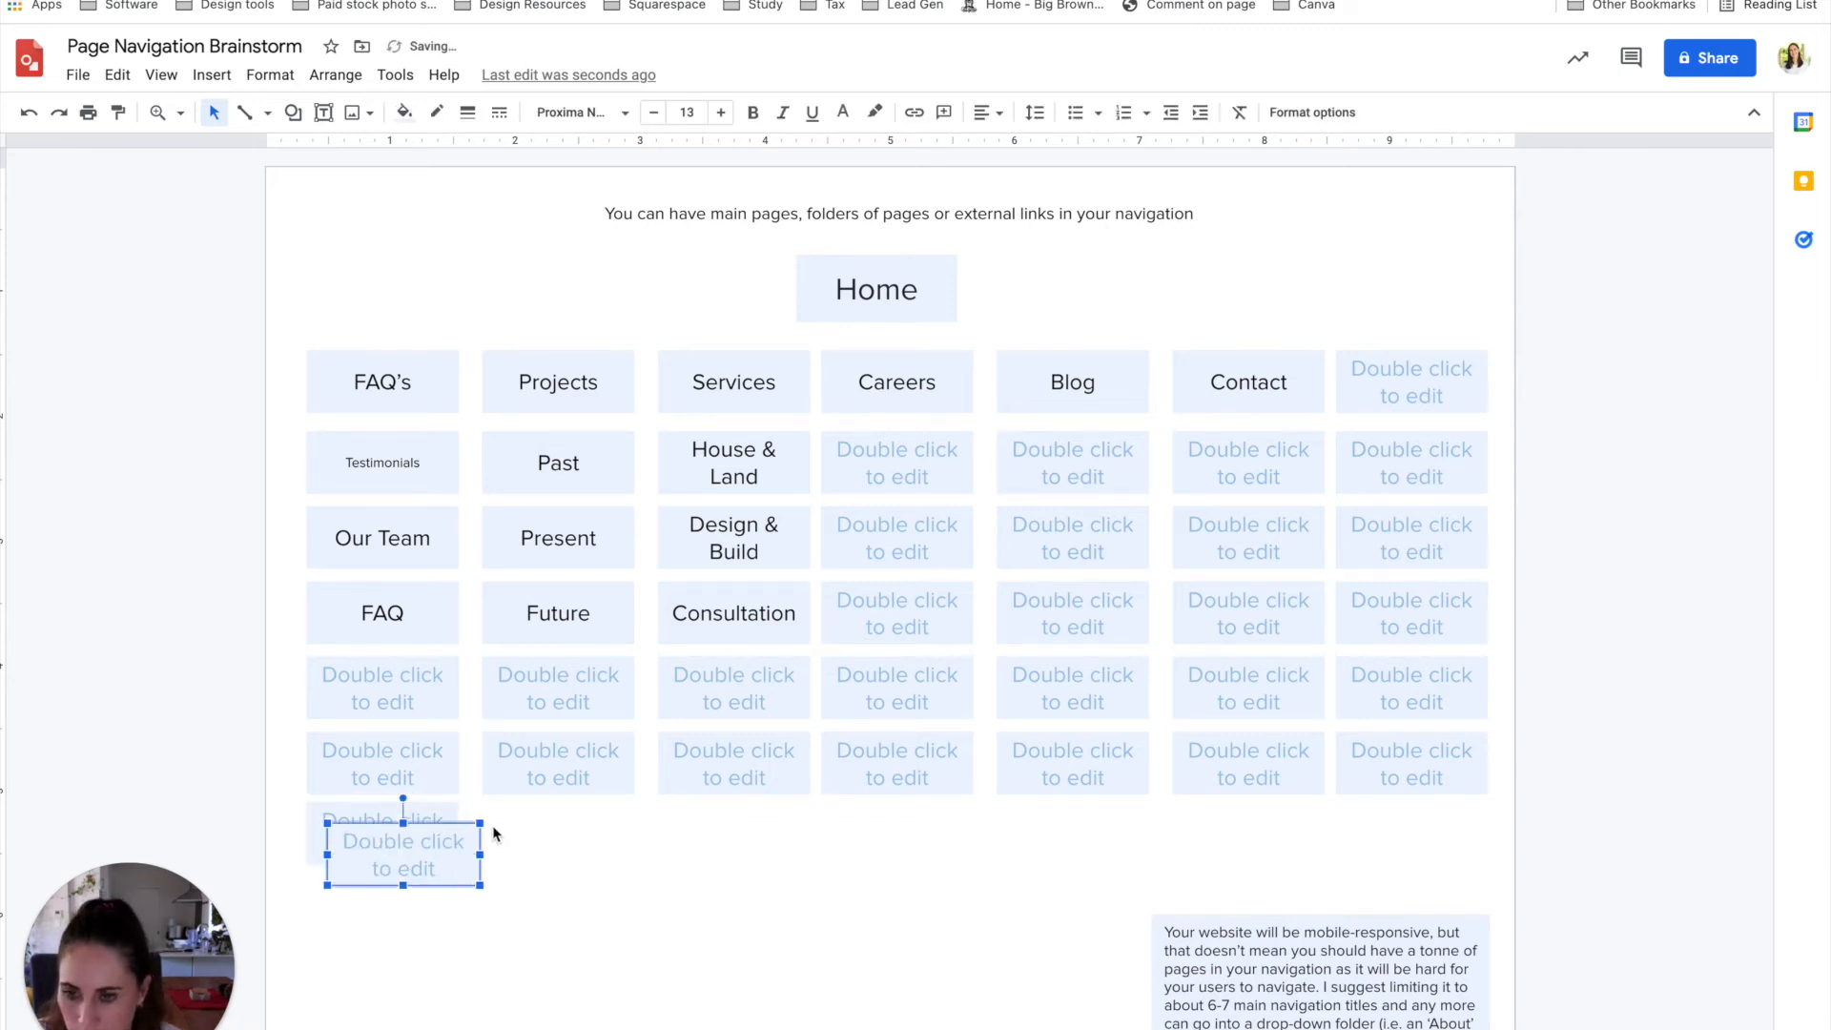
pyautogui.moveTo(454, 826); pyautogui.dragTo(444, 1014)
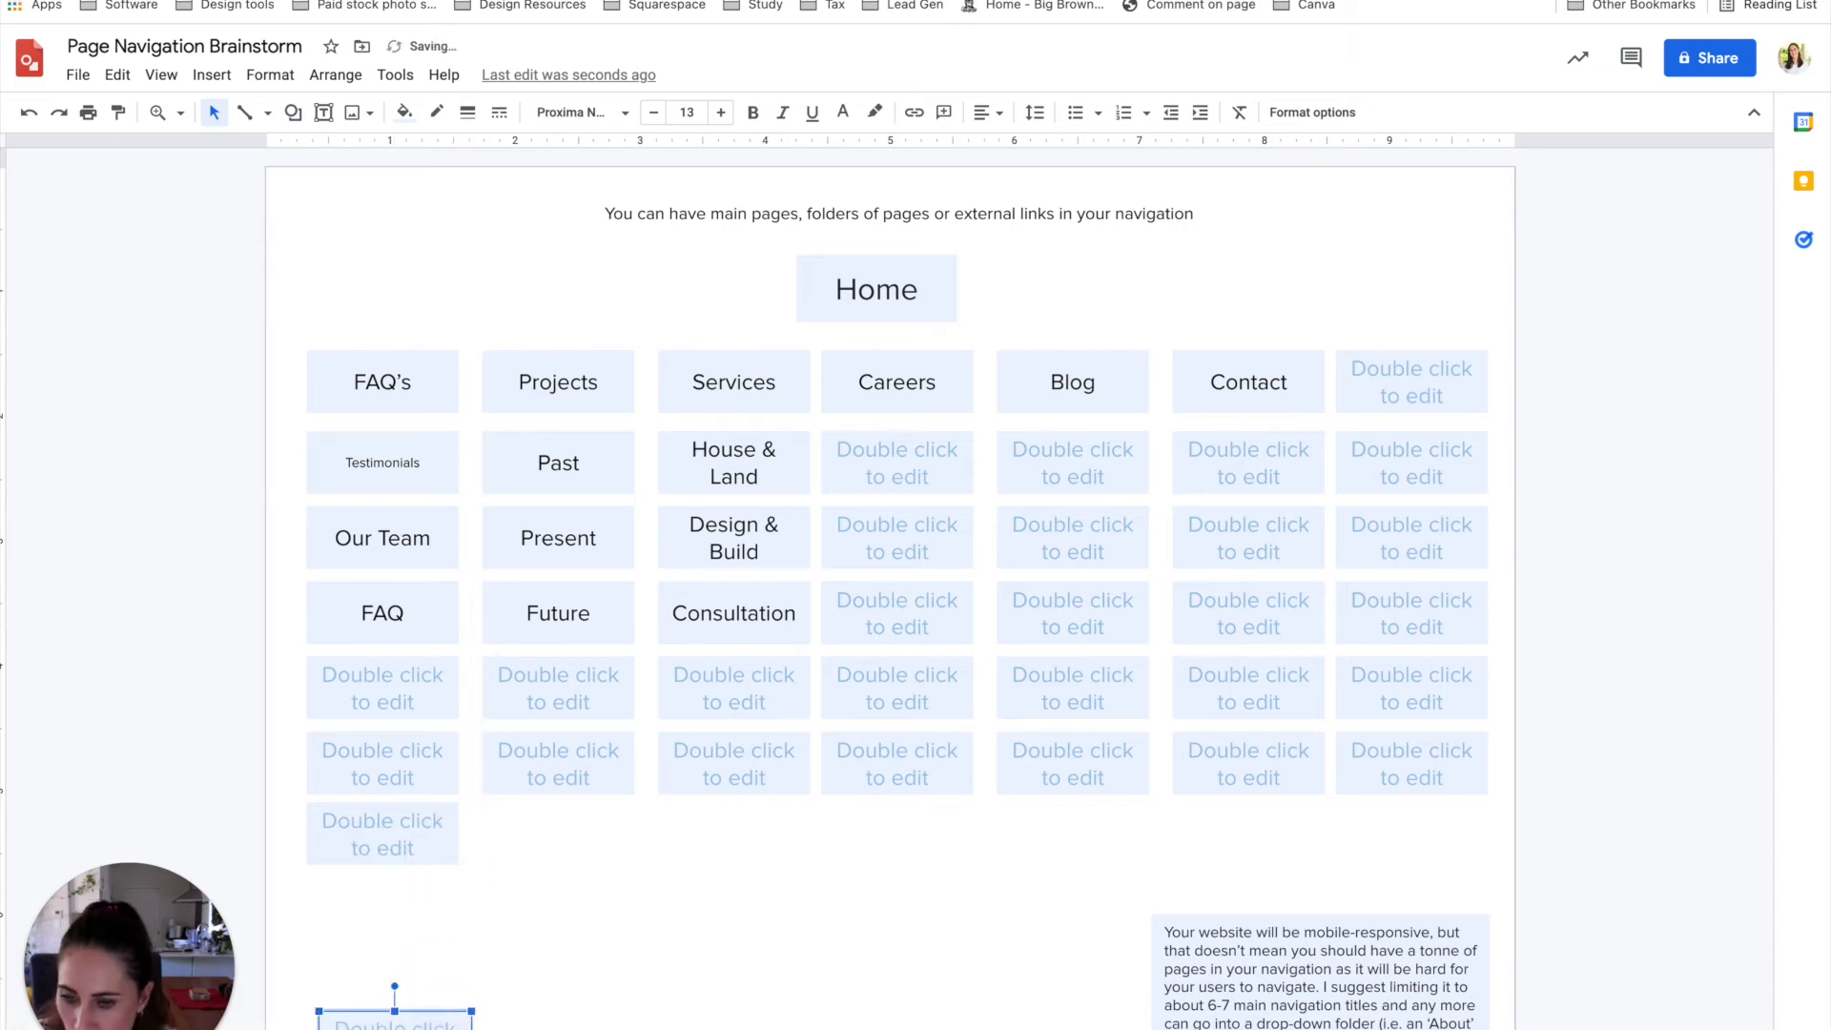
# - Replace the placeholder text in the separate box below the grid with "Social media"
pyautogui.doubleClick(398, 1023)
pyautogui.press('super+a')
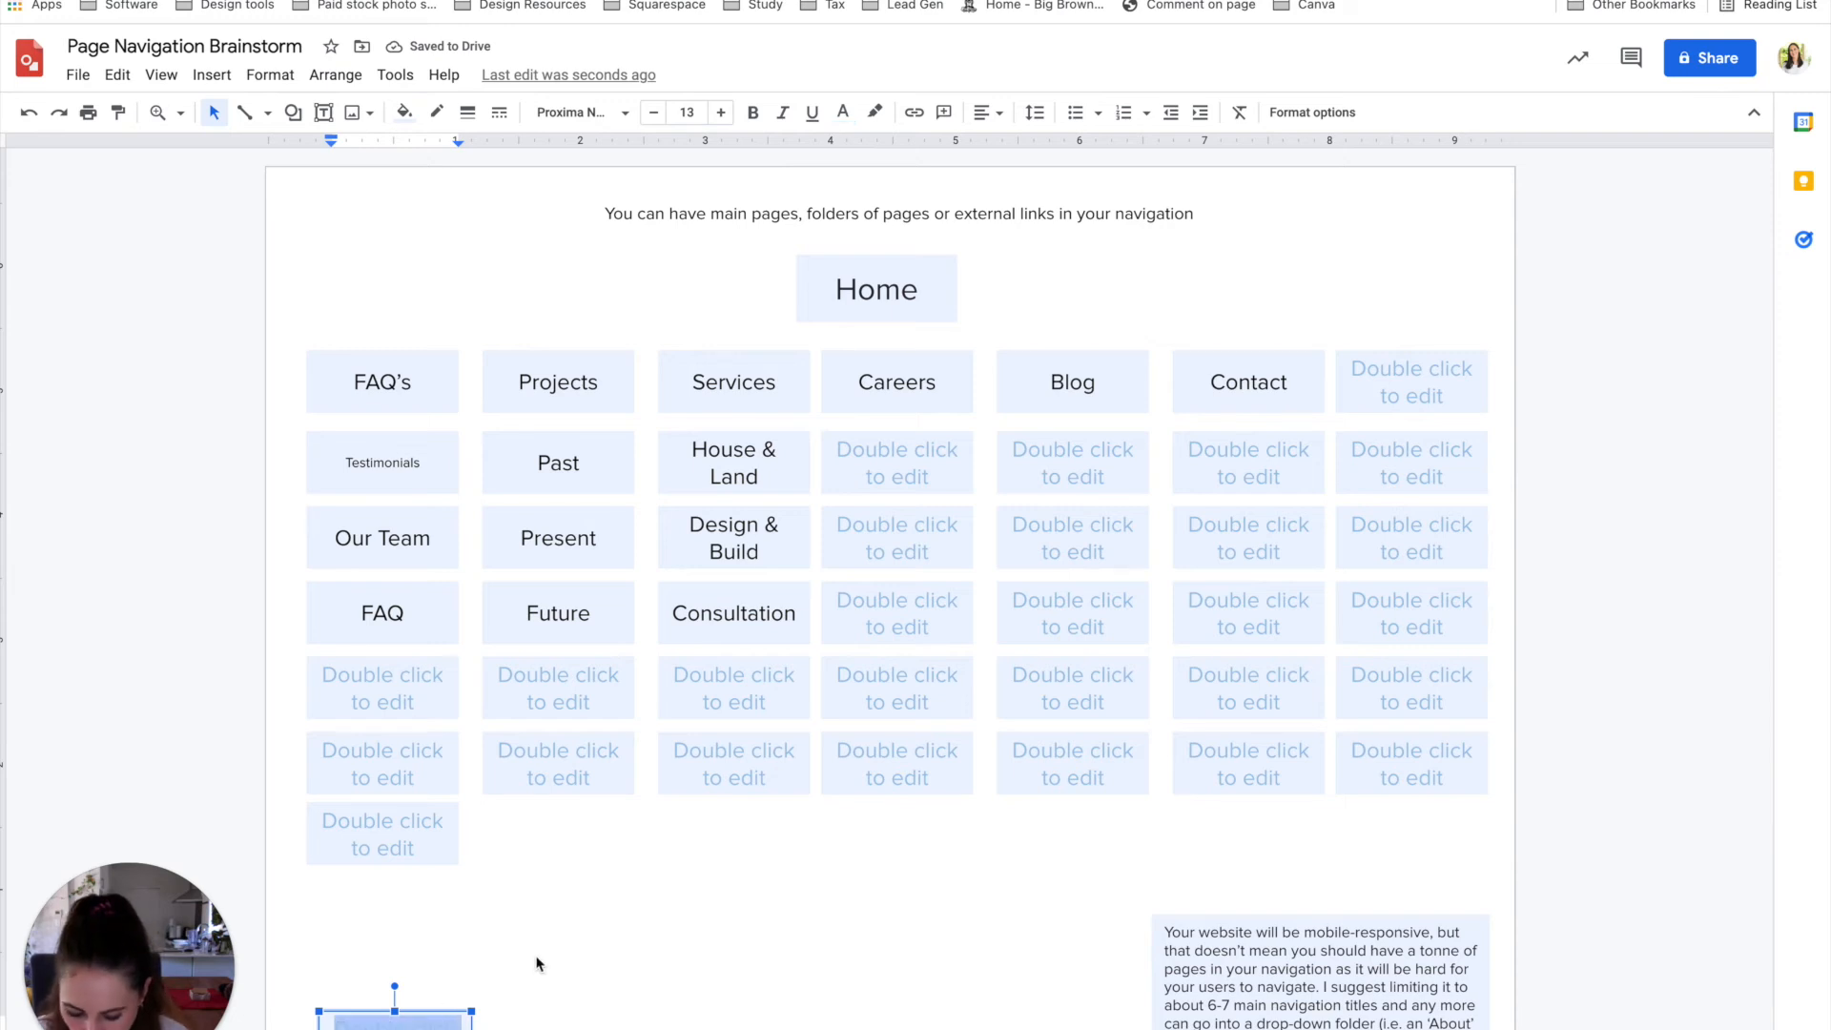
pyautogui.press('BackSpace')
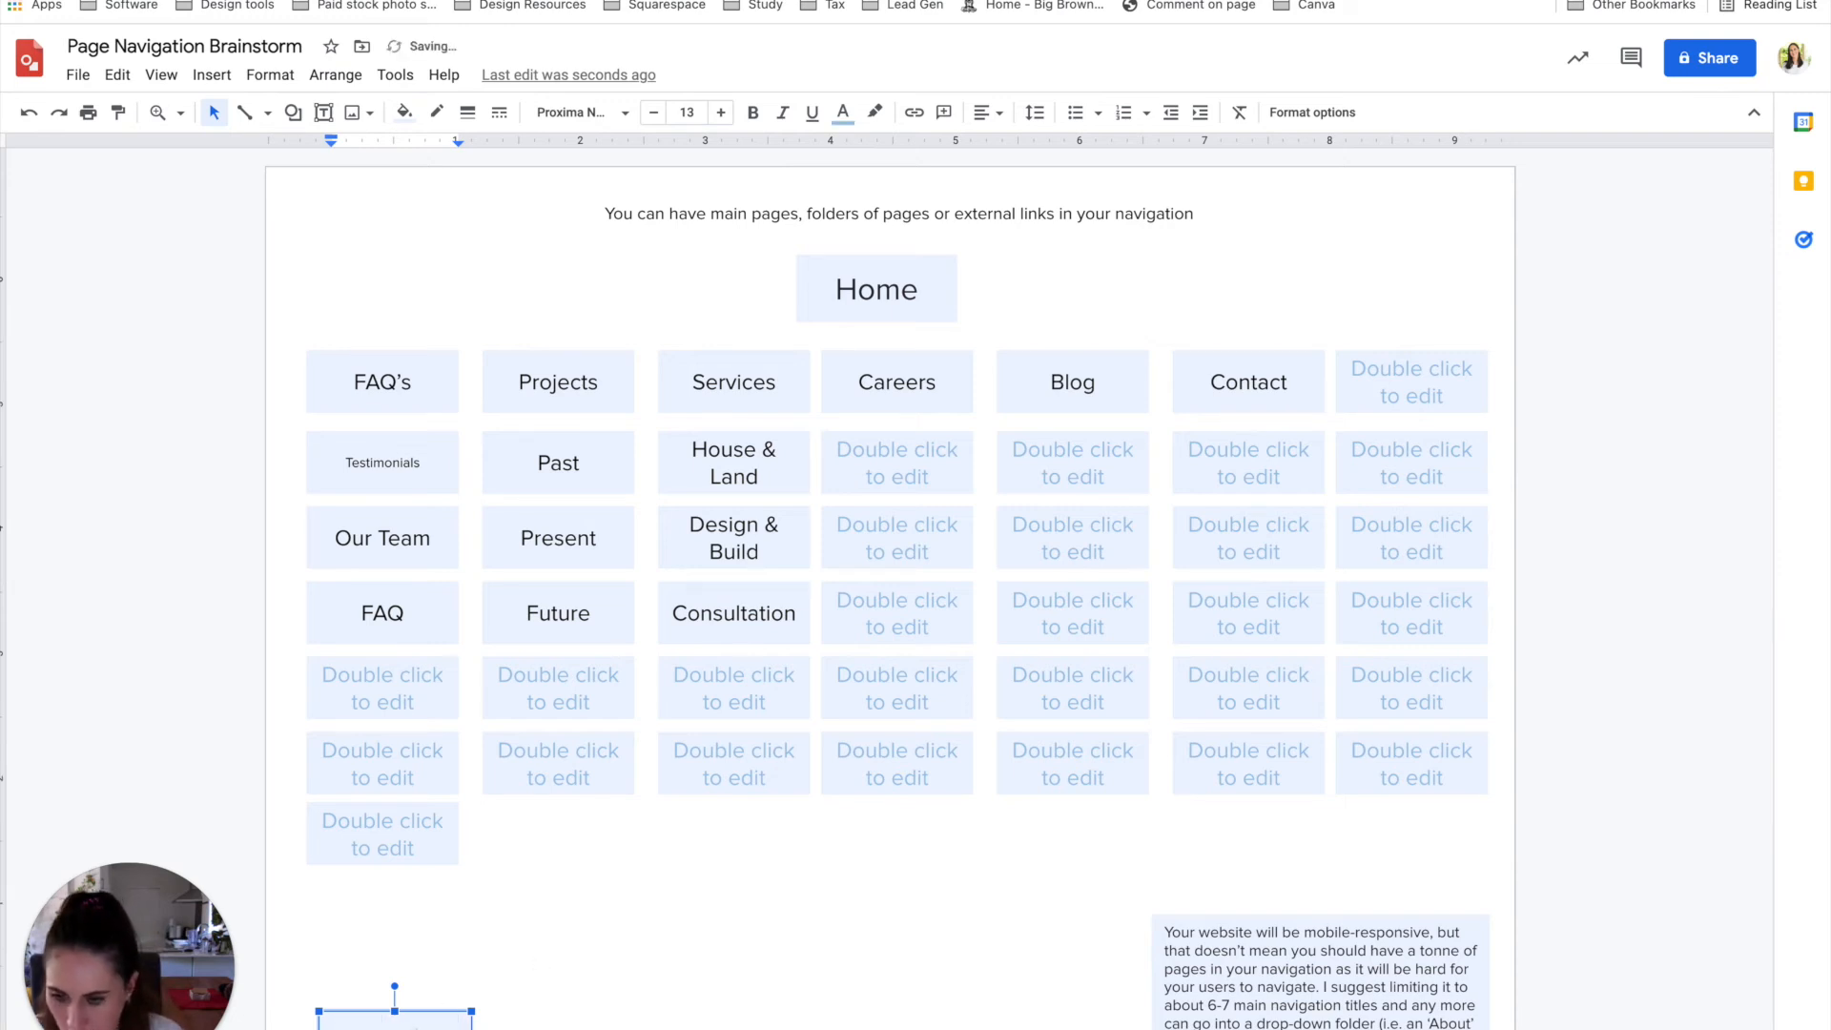
pyautogui.write('Social media')
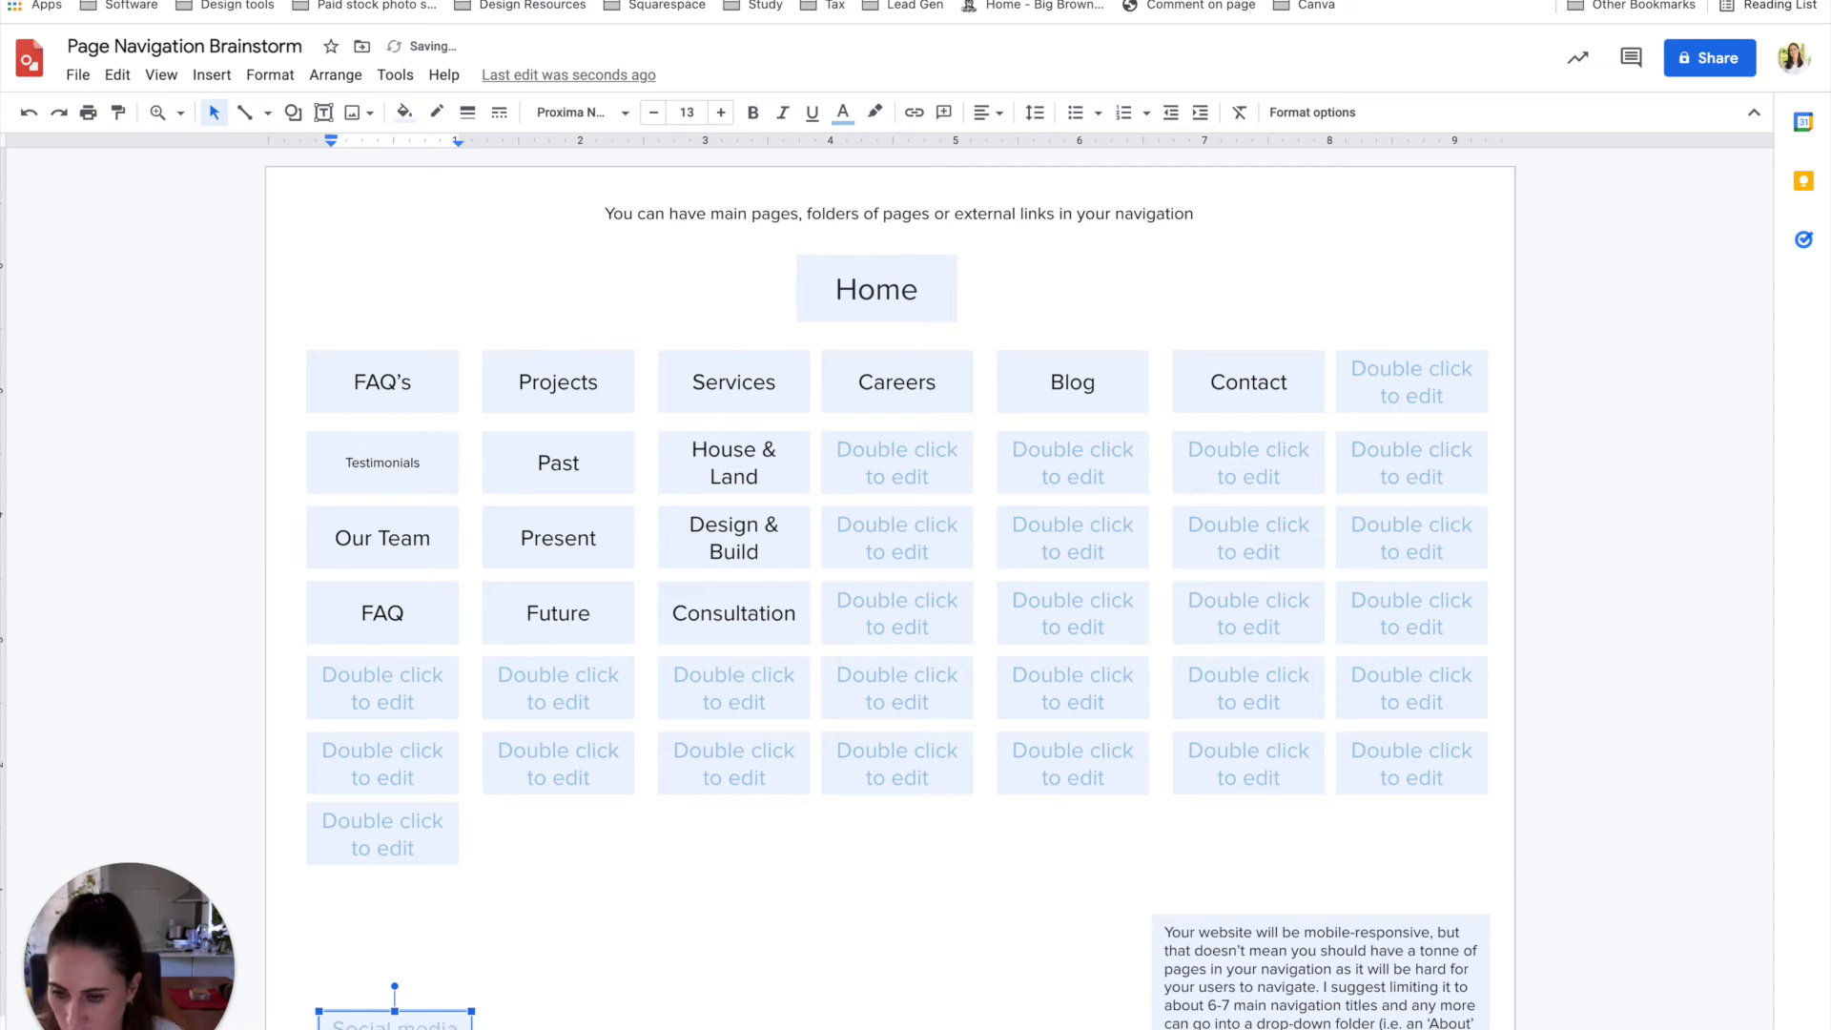
pyautogui.click(504, 988)
pyautogui.click(437, 1019)
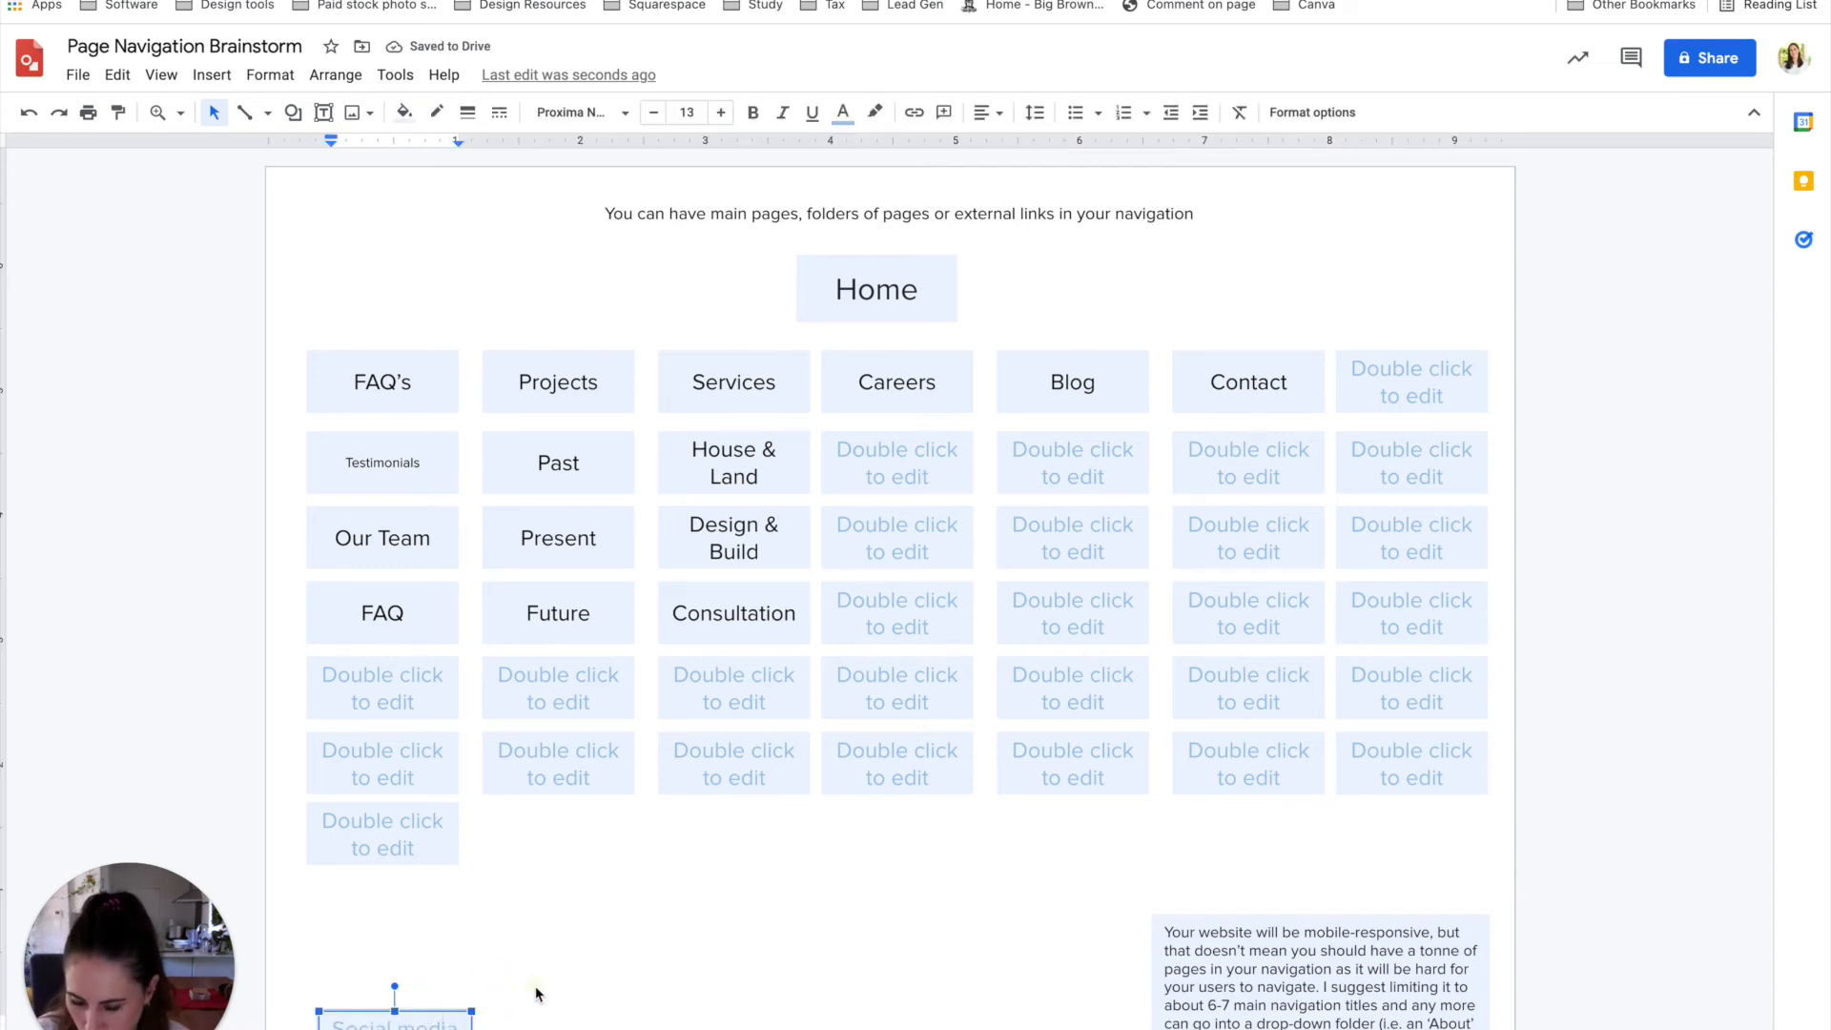
pyautogui.click(535, 989)
# - Duplicate the "Social media" box to sit directly beside the original and clear the copy's text
pyautogui.click(450, 1017)
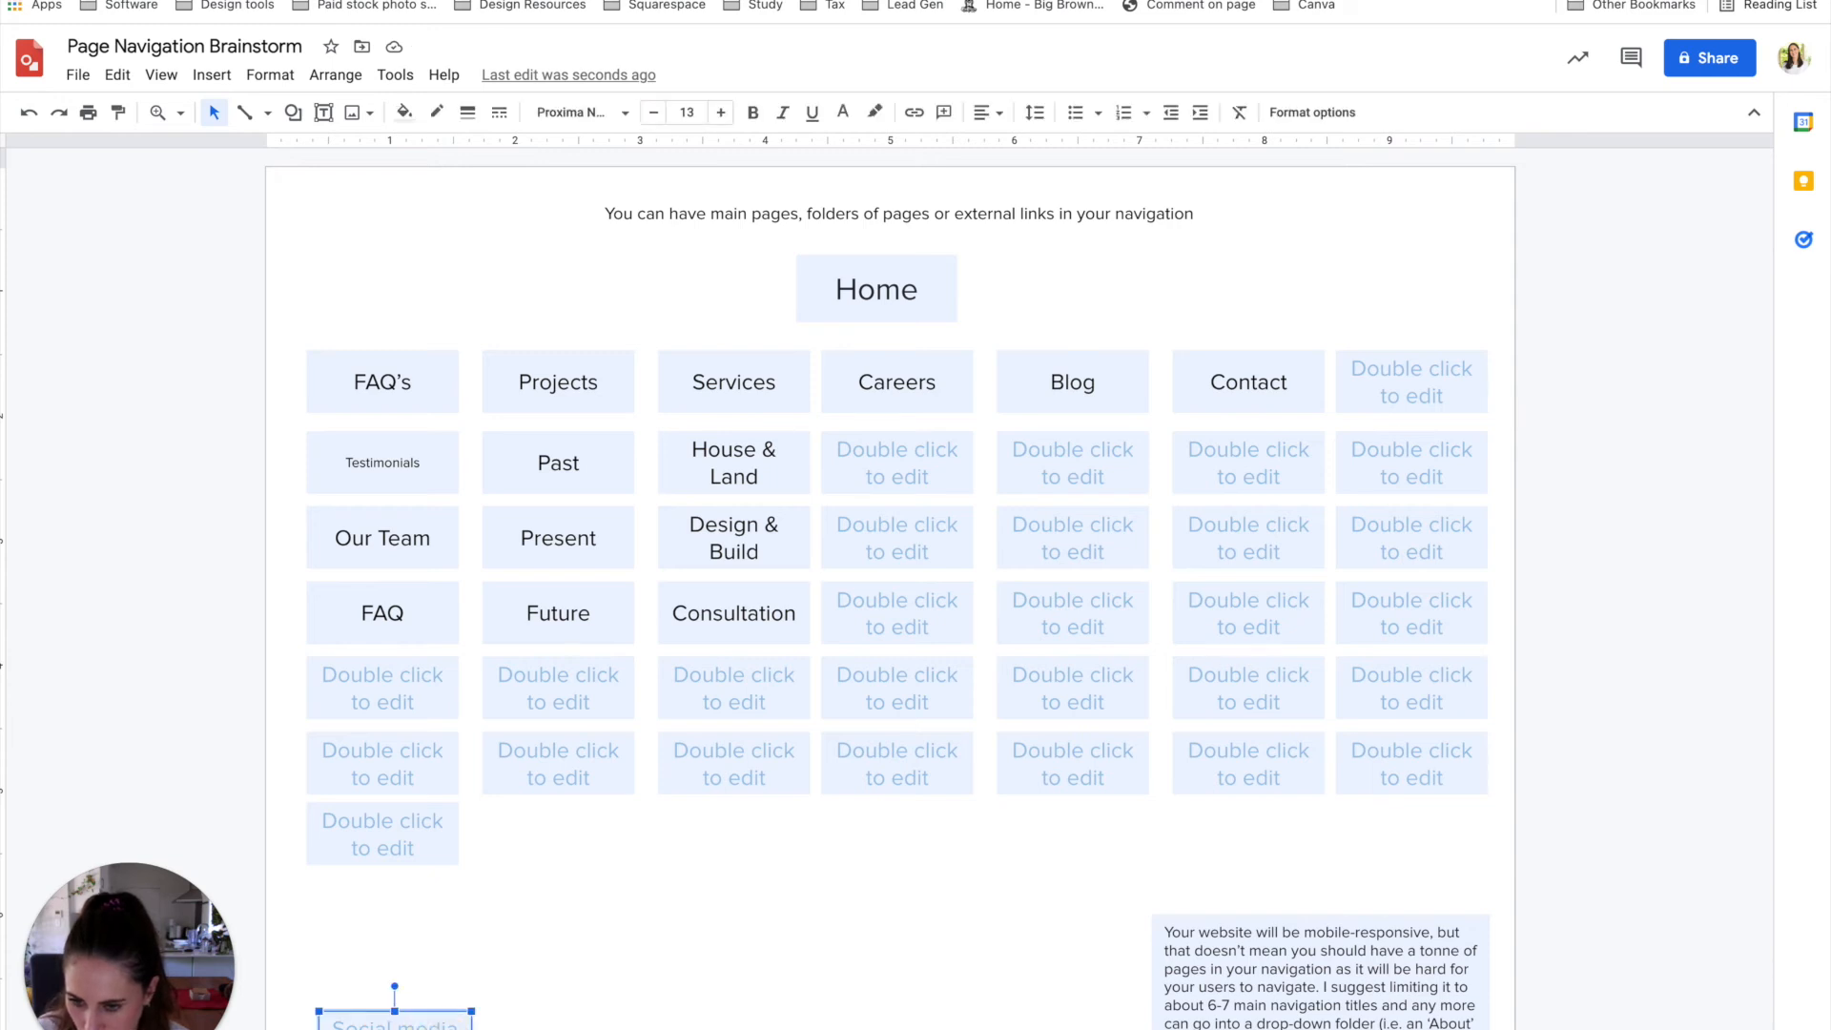
pyautogui.moveTo(458, 1028); pyautogui.dragTo(620, 1025)
pyautogui.doubleClick(559, 1024)
pyautogui.press('super+a')
pyautogui.press('BackSpace')
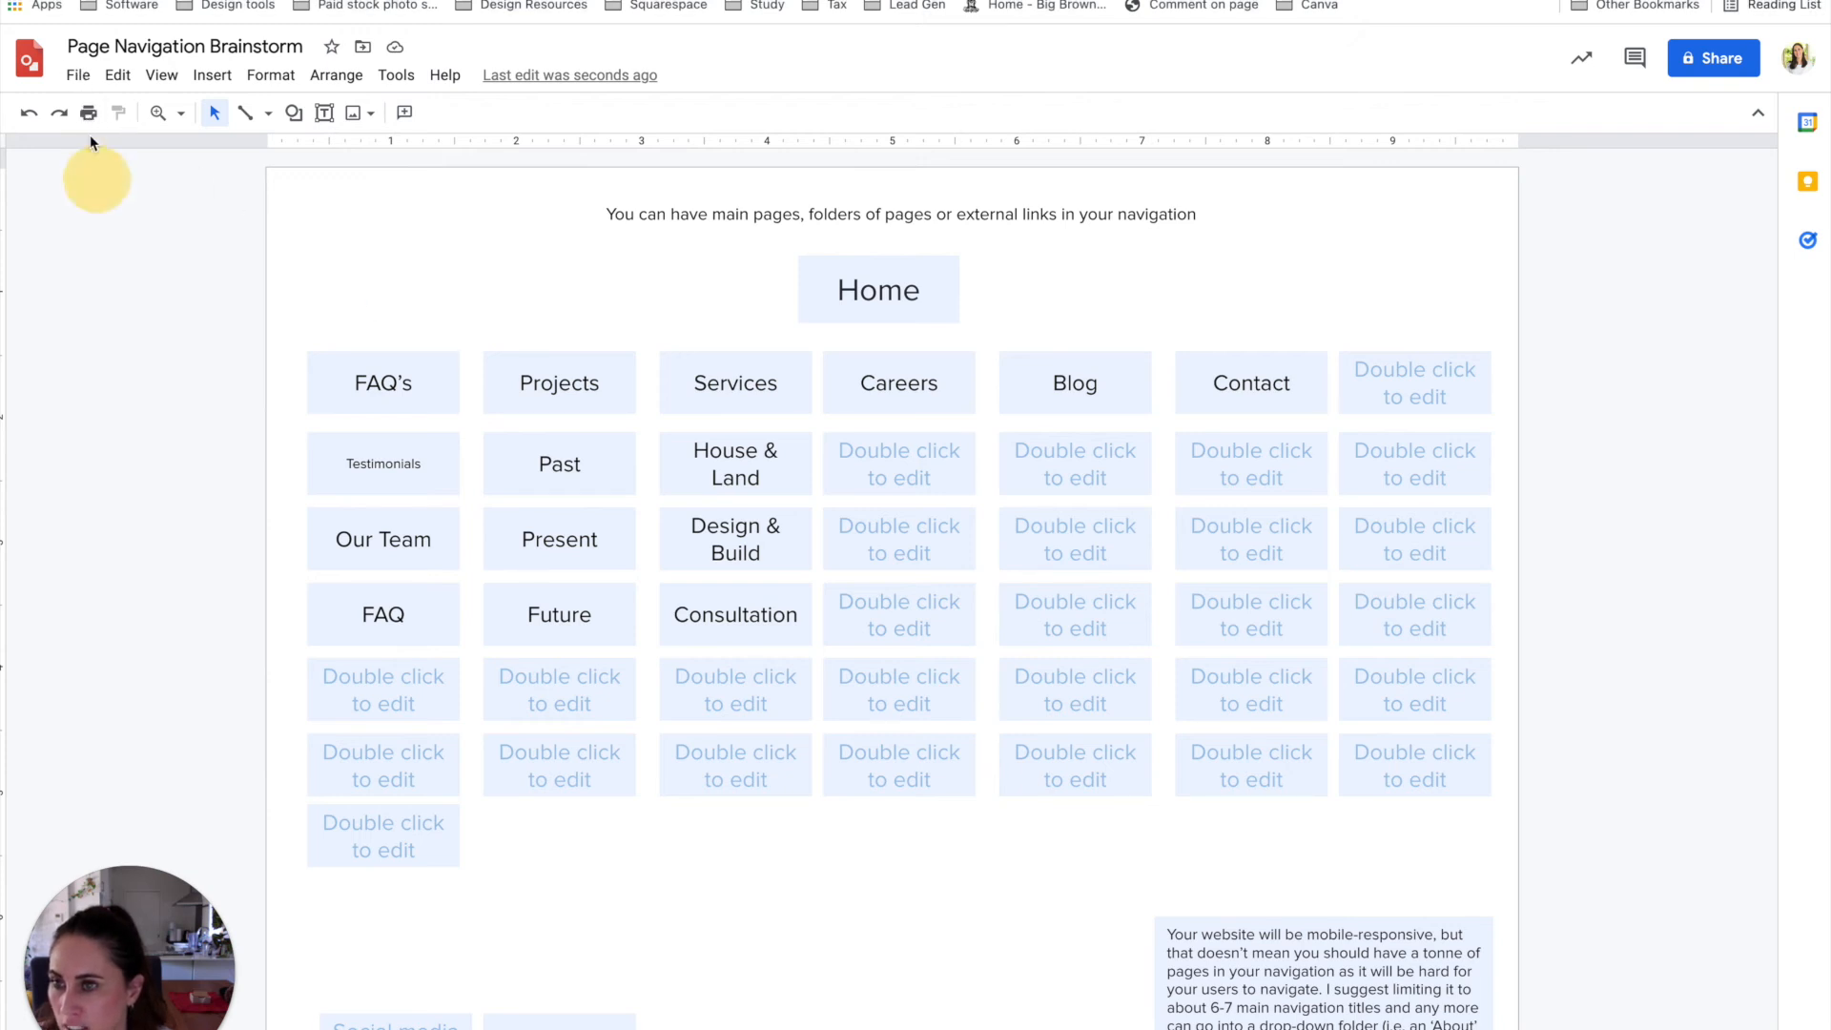
# - Turn on link sharing for the drawing and set its general access to "Anyone with the link"
pyautogui.click(76, 75)
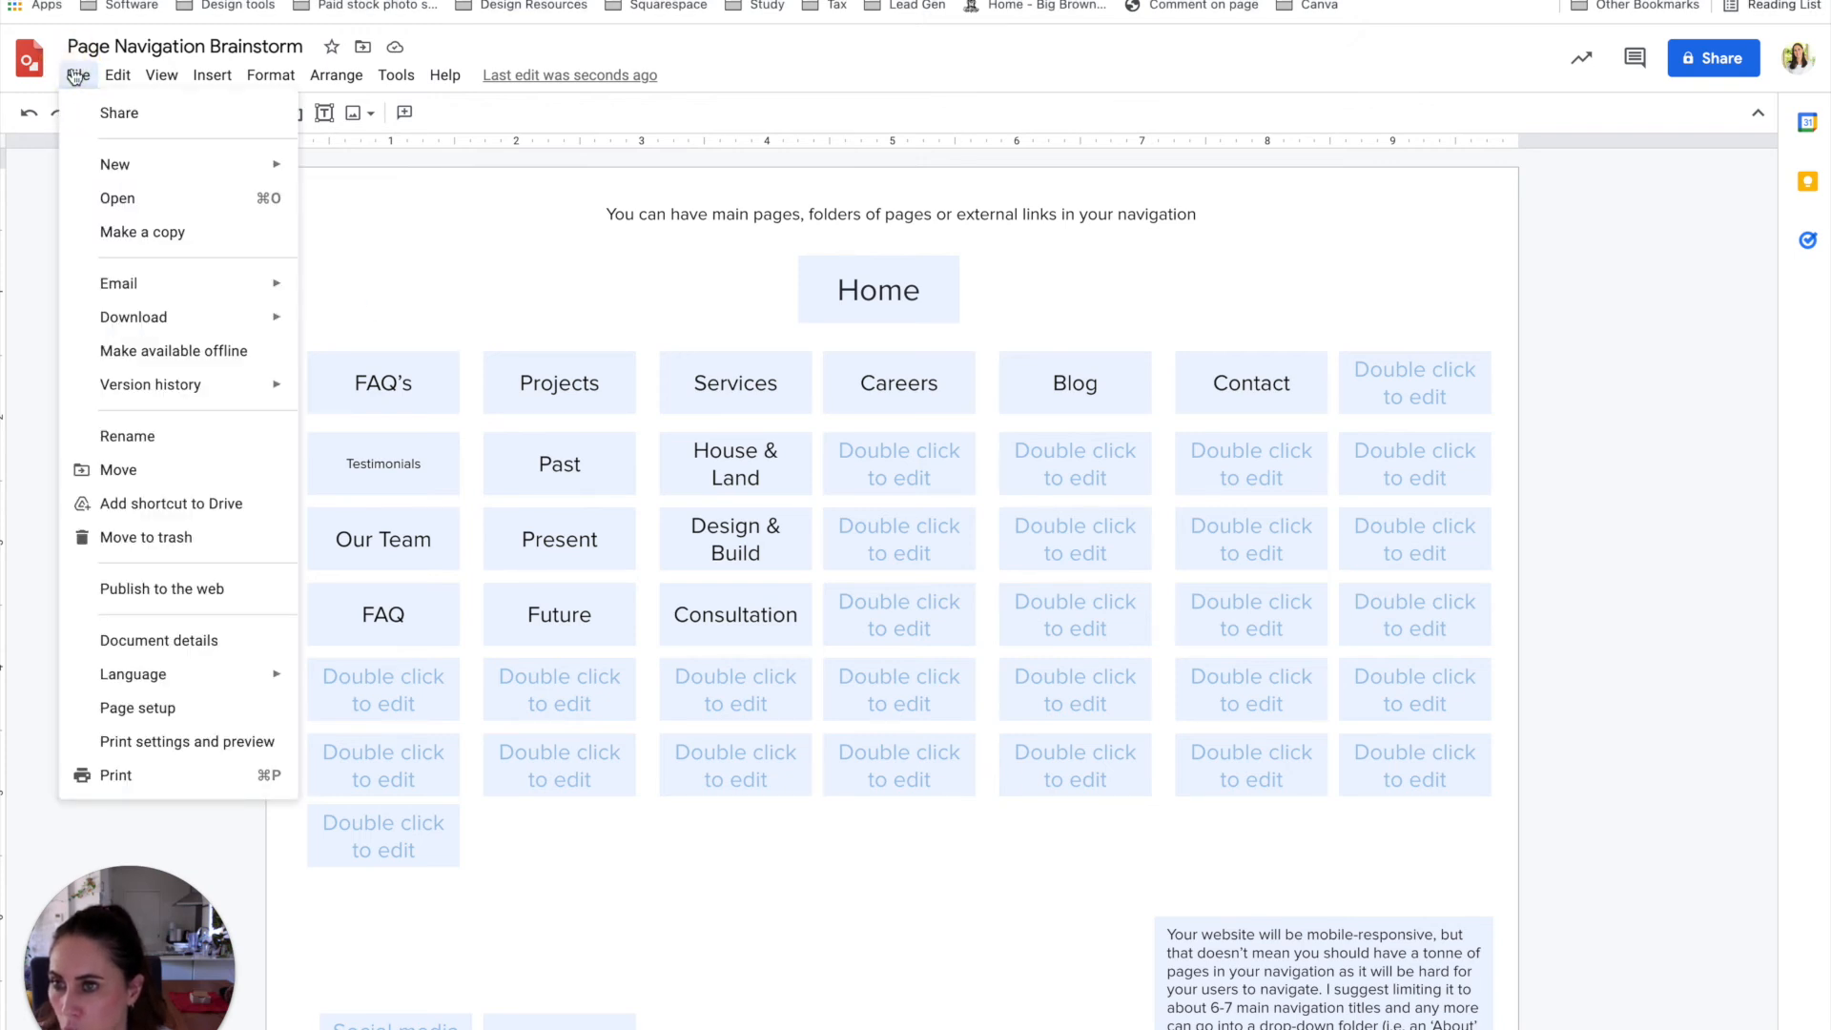
pyautogui.click(120, 113)
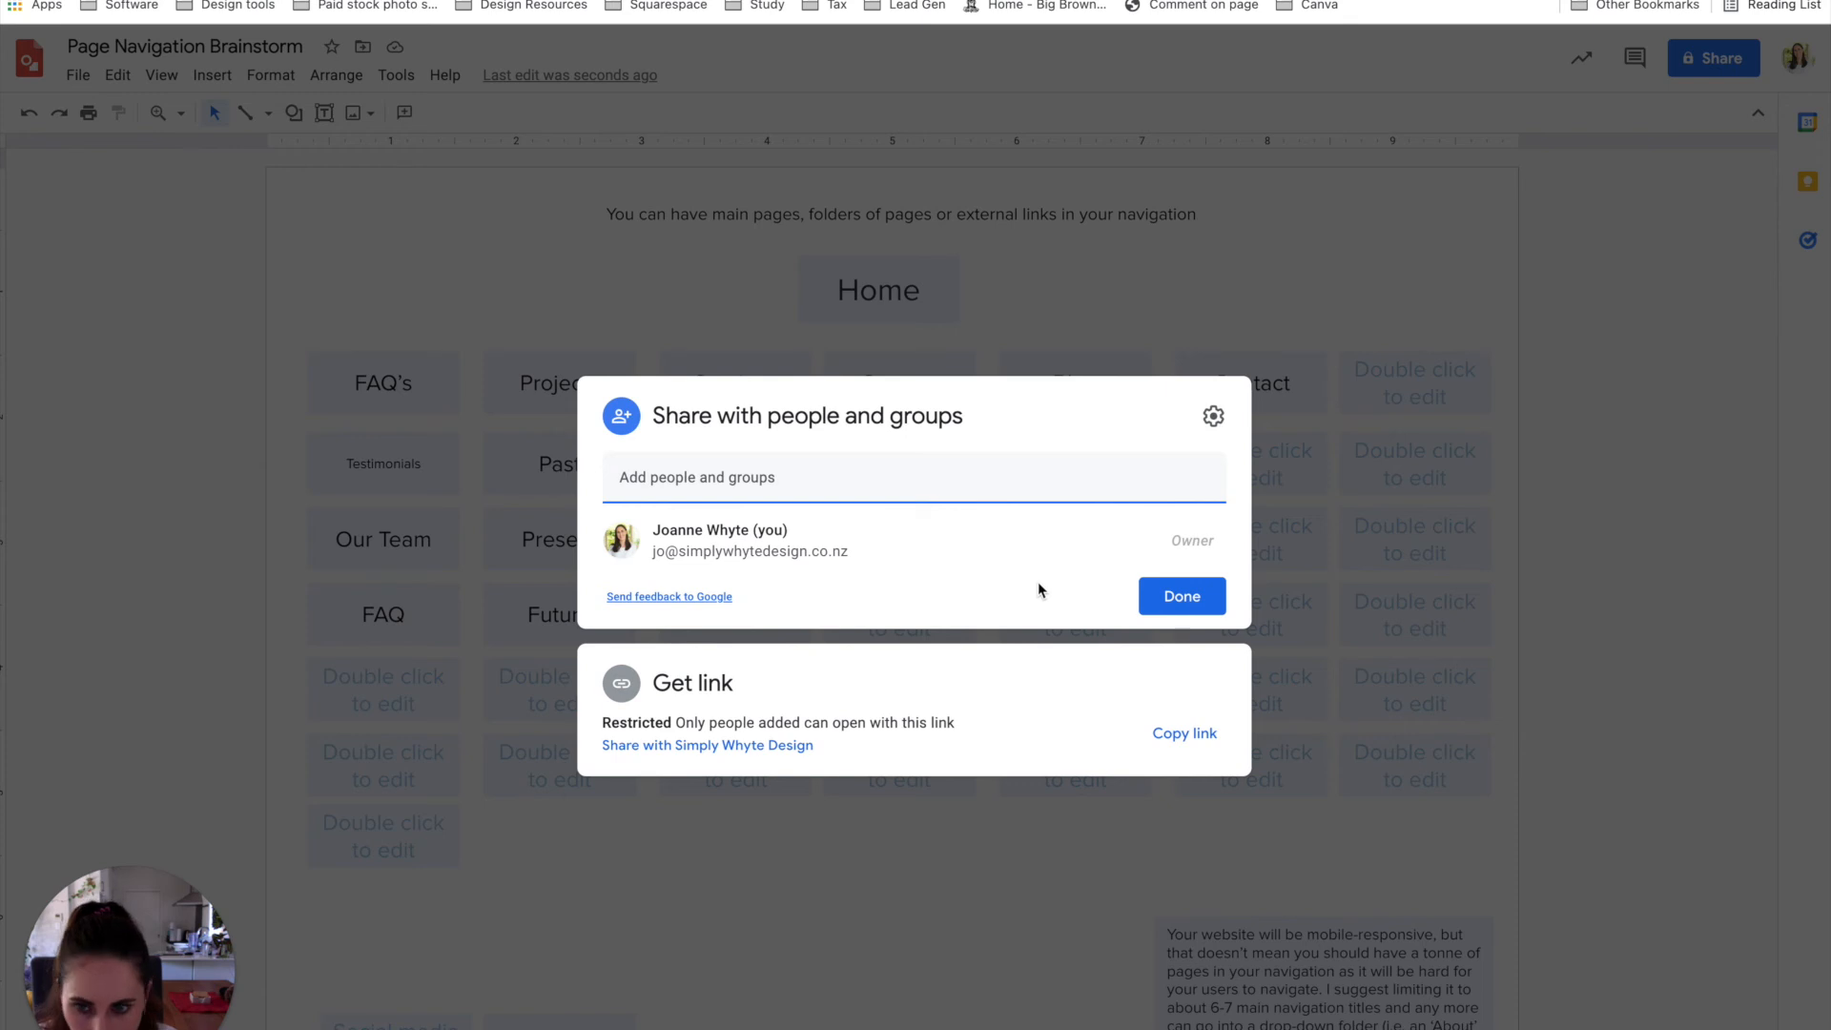
pyautogui.click(798, 745)
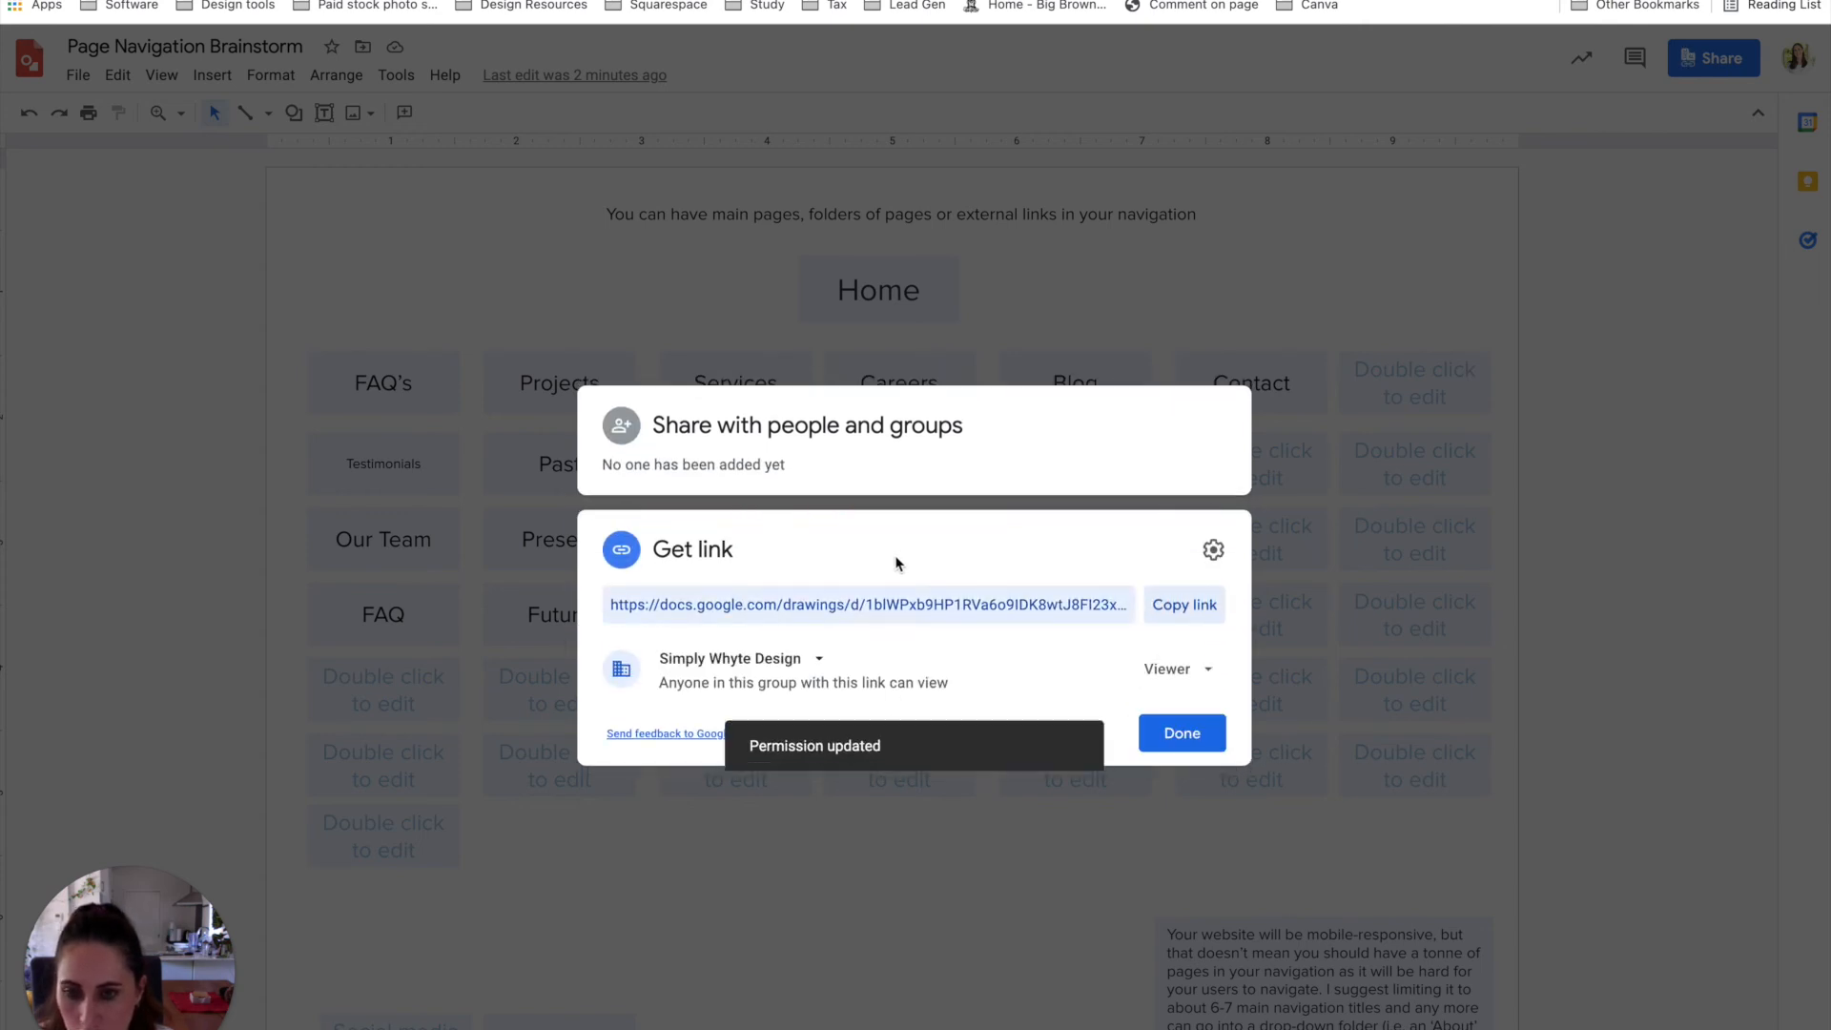
pyautogui.click(819, 660)
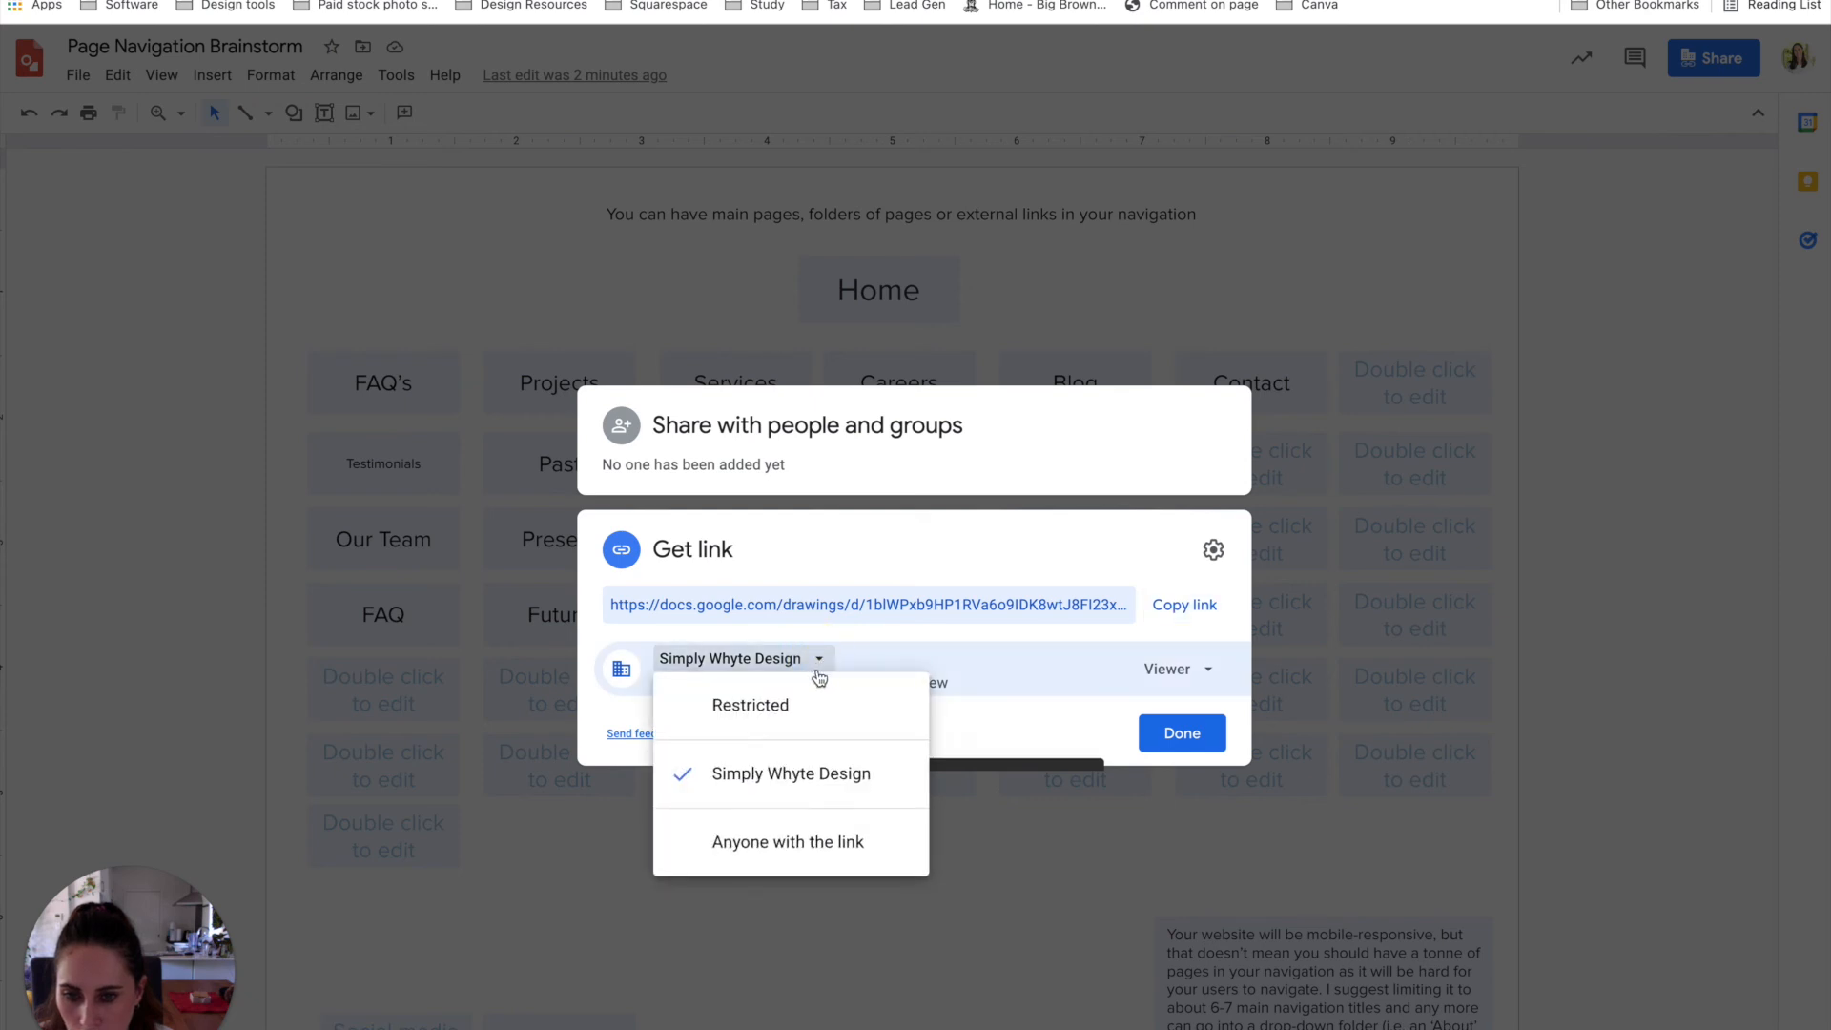
pyautogui.click(837, 840)
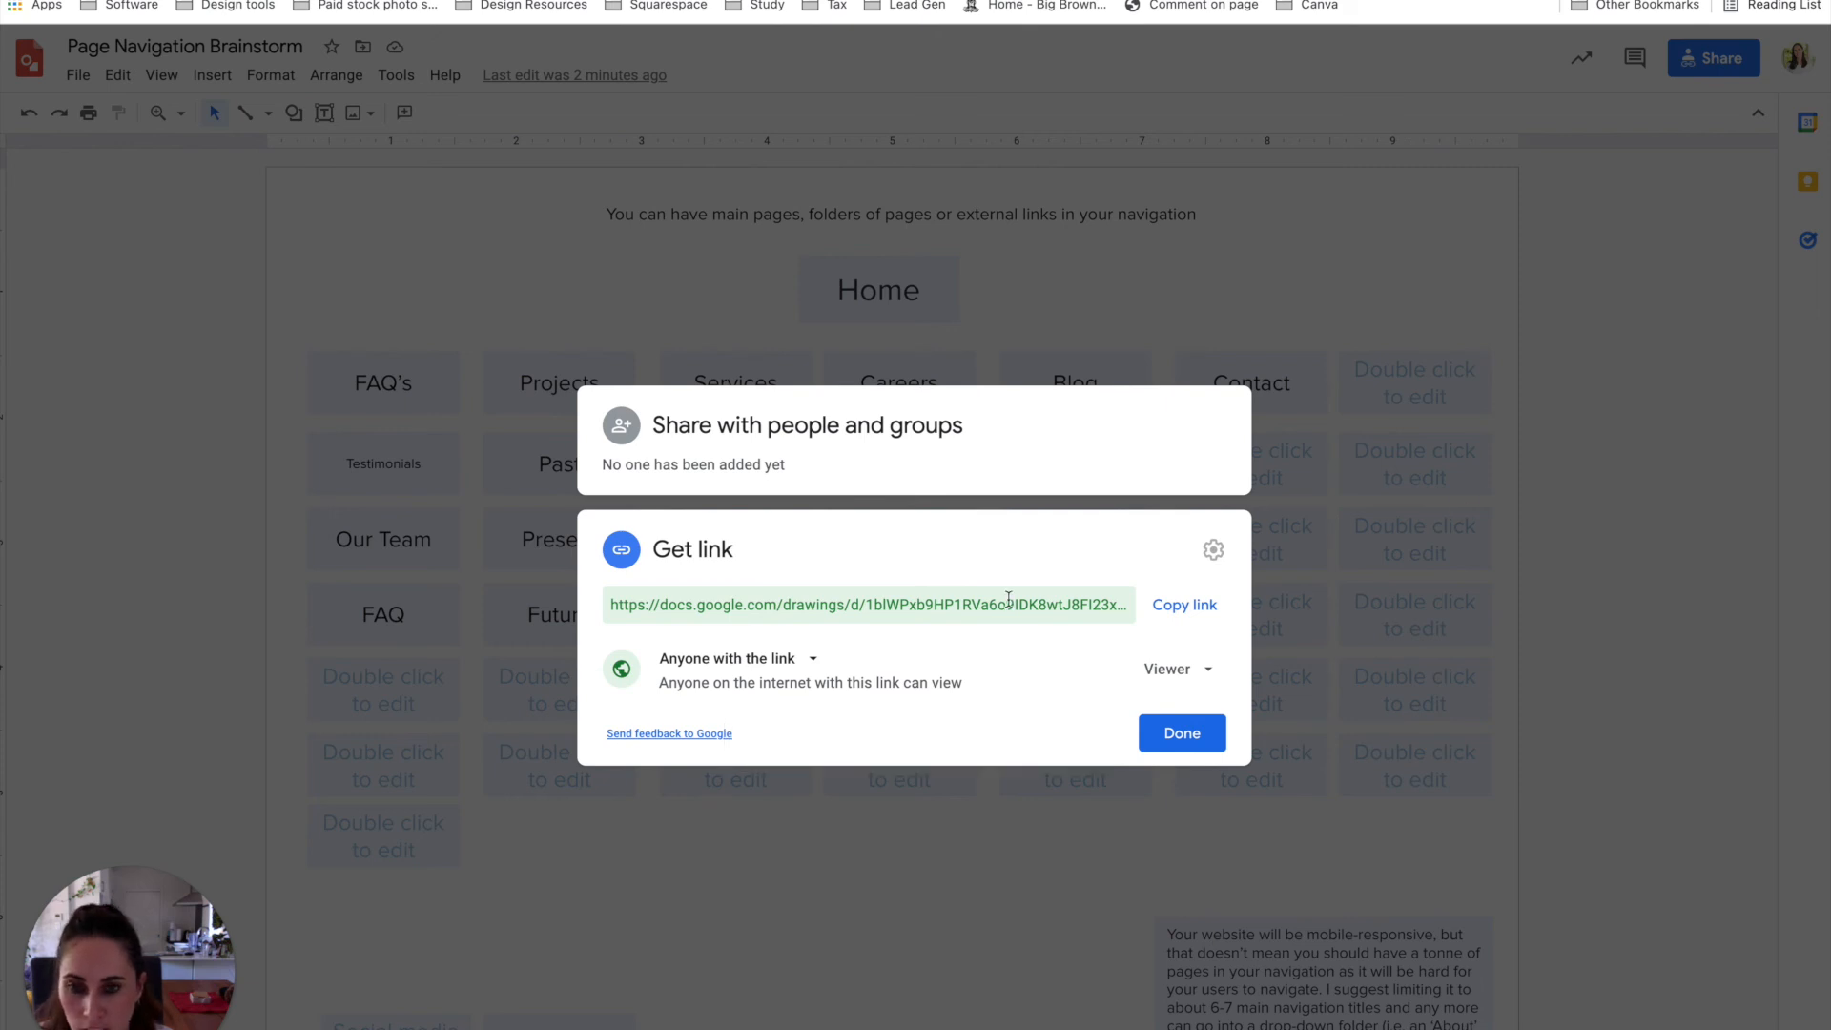
# - Copy the drawing's sharing link, look over the available access roles and close the sharing settings
pyautogui.click(1182, 601)
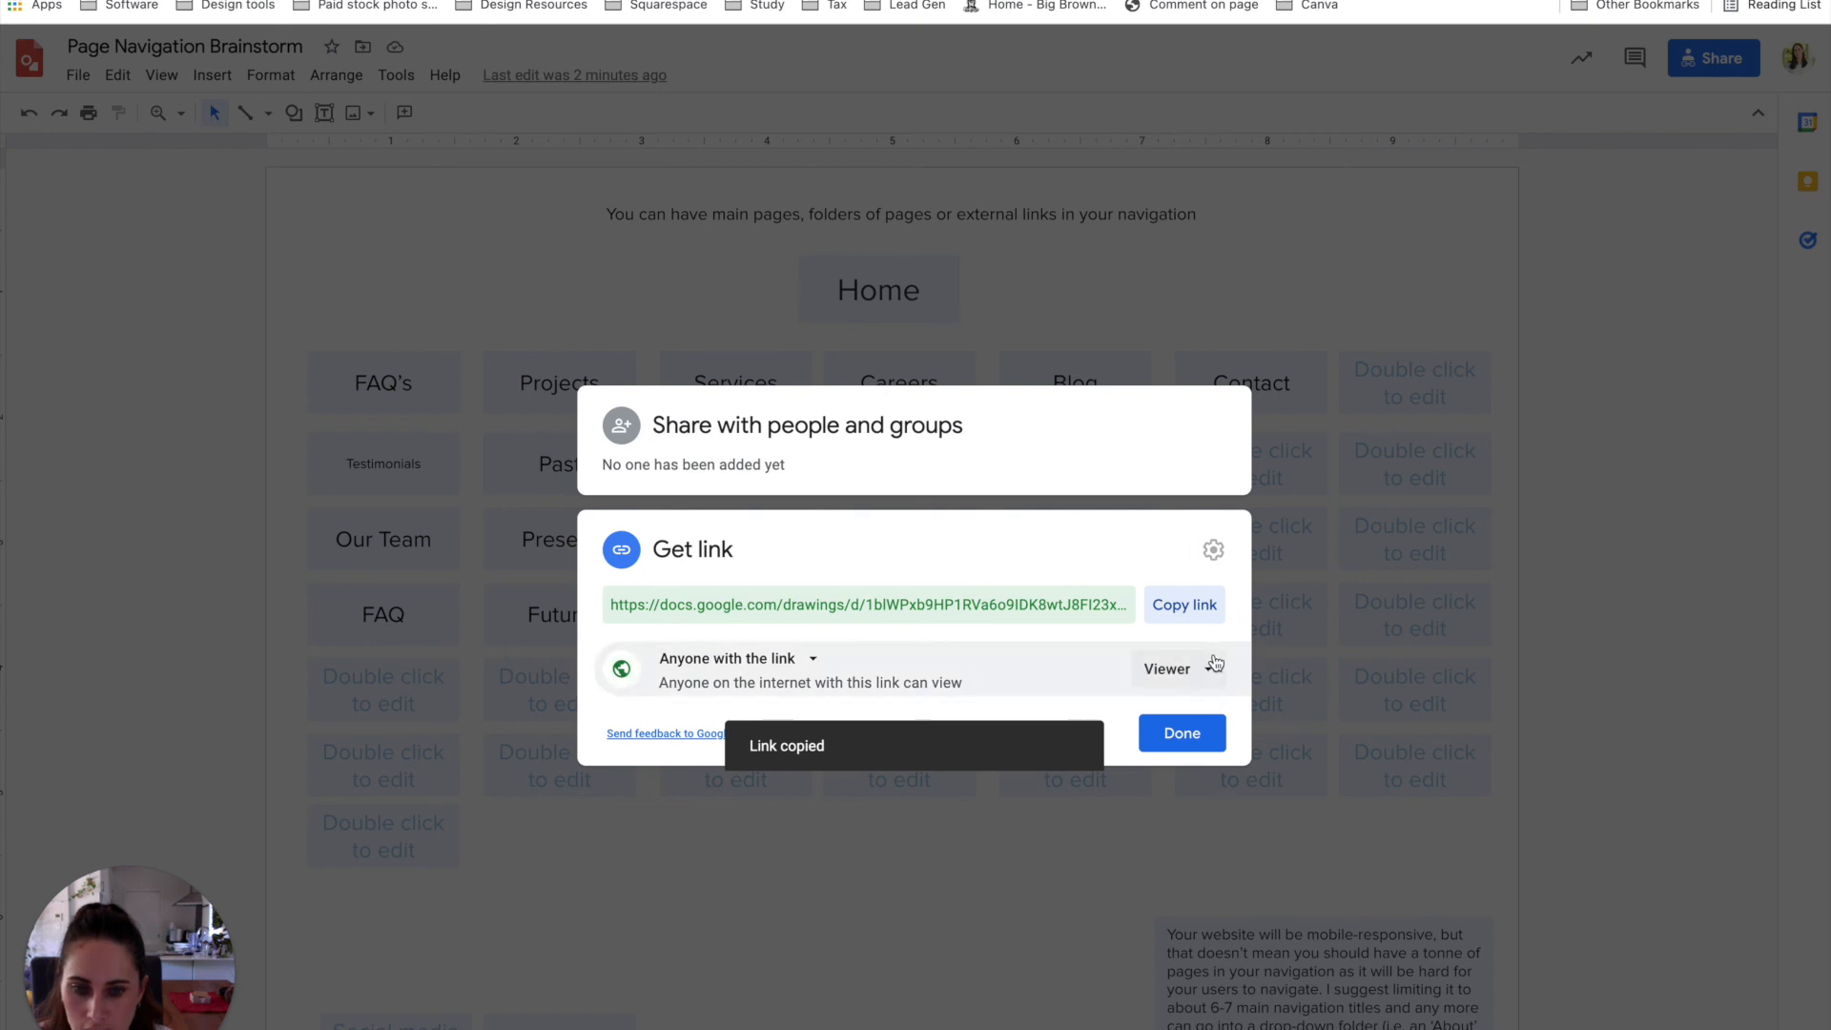
pyautogui.click(1192, 671)
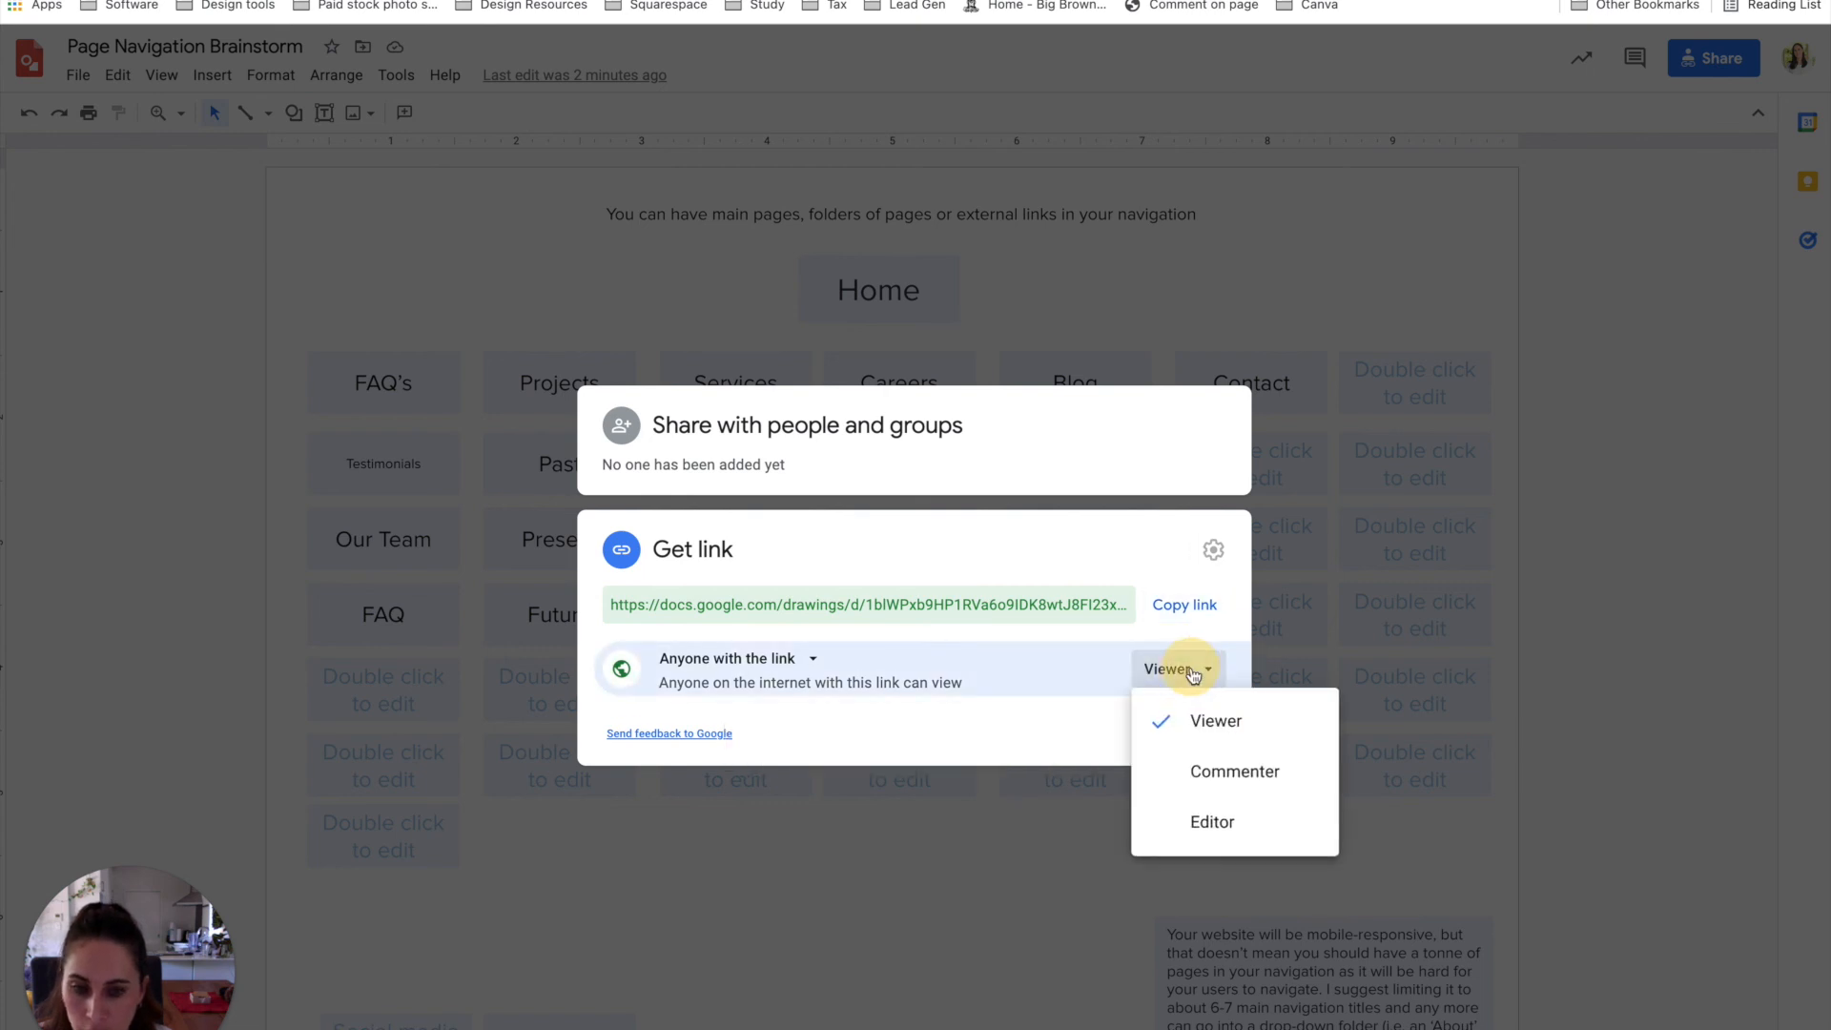
pyautogui.click(1063, 711)
pyautogui.click(1149, 730)
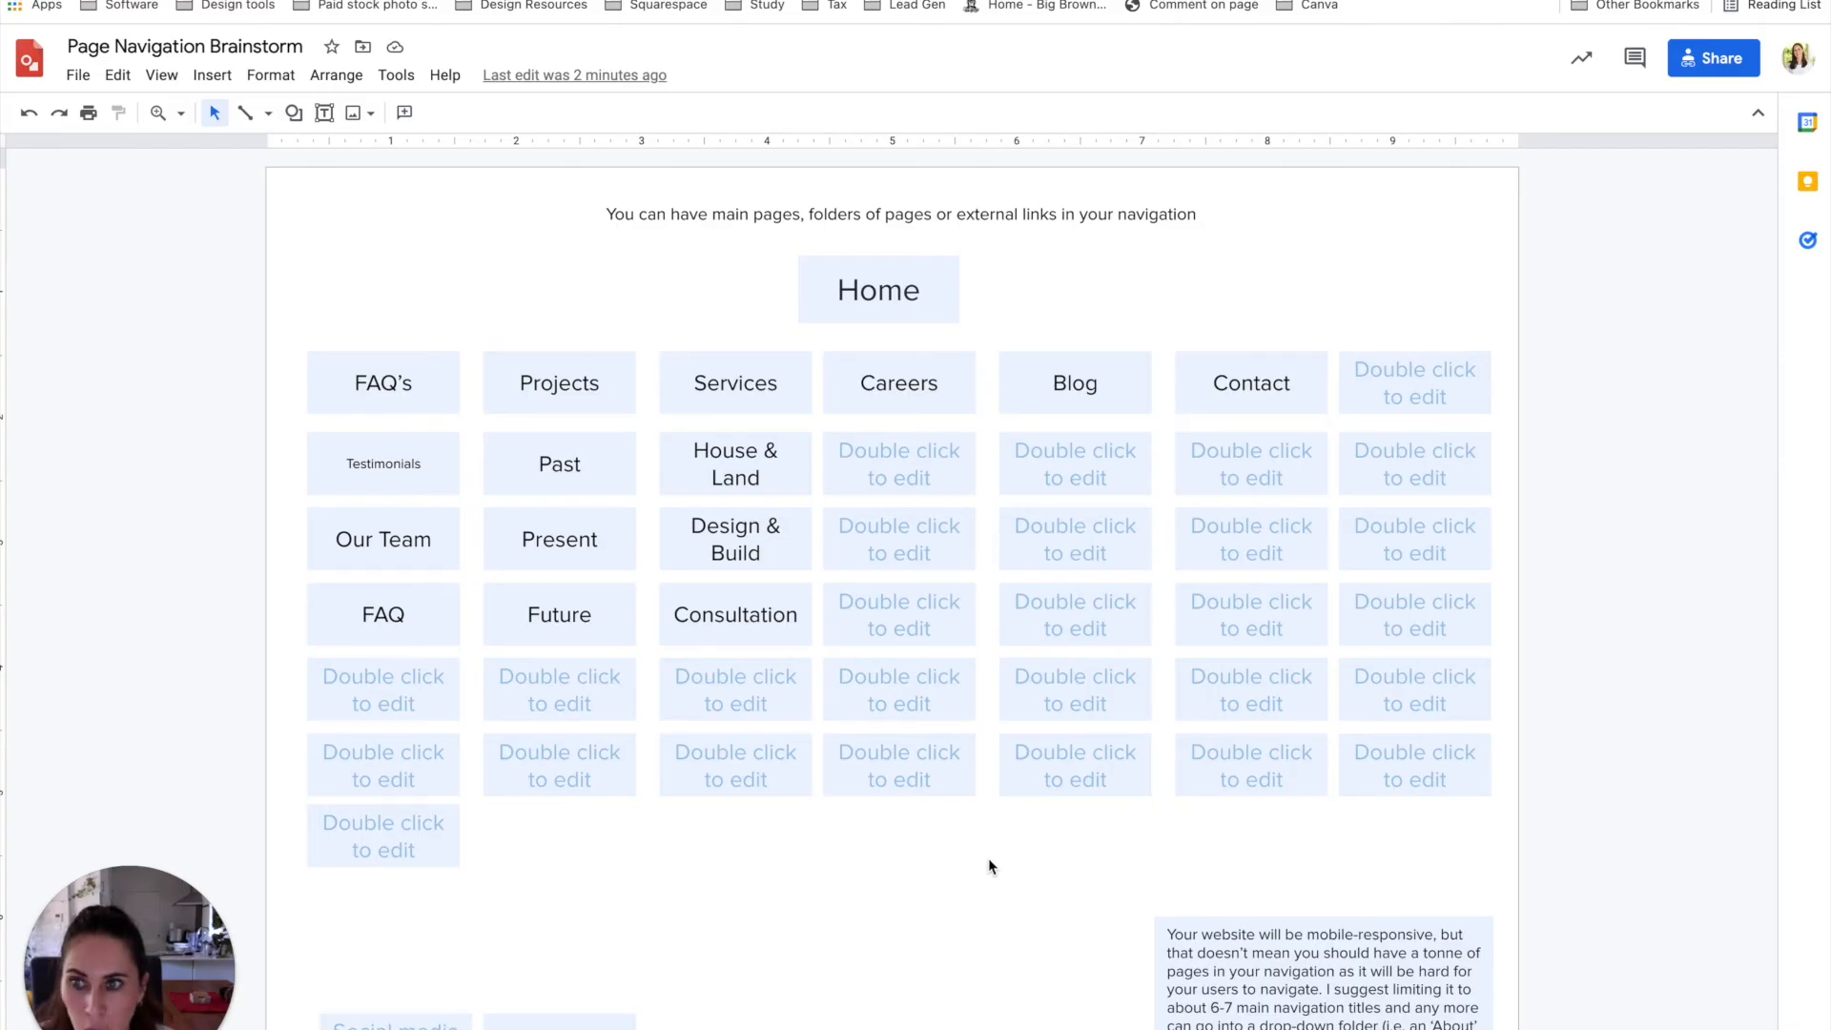